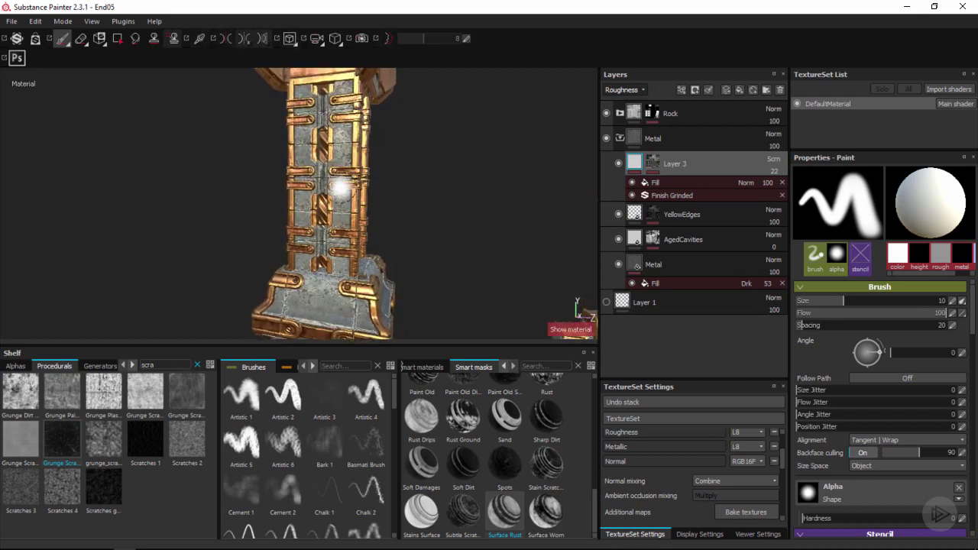
Add a new fill layer above Layer 3 in the Metal group.
{"action": "middle_click_drag", "start_coordinate": [342, 163], "coordinate": [347, 233], "text": "alt"}
{"action": "scroll", "coordinate": [348, 233], "scroll_direction": "up", "scroll_amount": 2}
{"action": "left_click_drag", "start_coordinate": [345, 233], "coordinate": [368, 197], "text": "alt"}
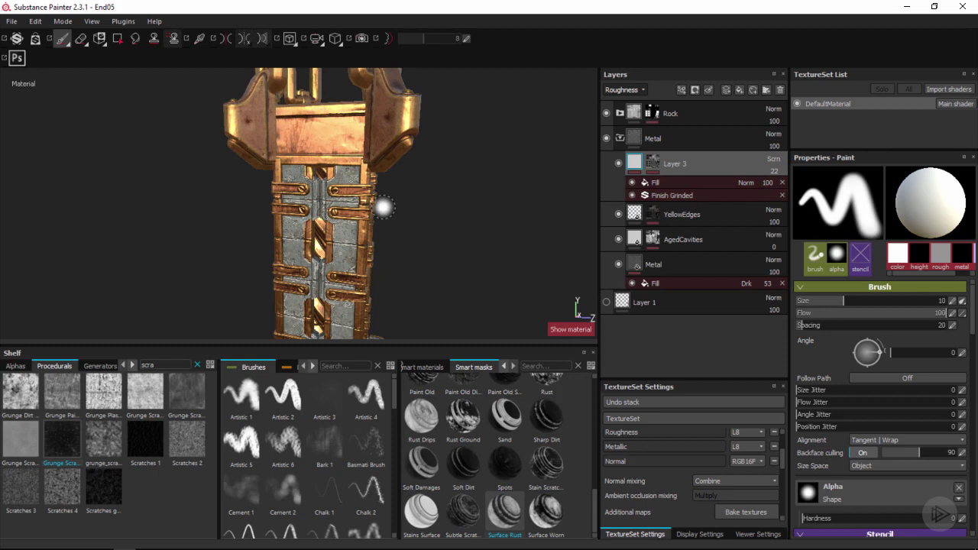
{"action": "left_click_drag", "start_coordinate": [351, 195], "coordinate": [349, 201], "text": "alt"}
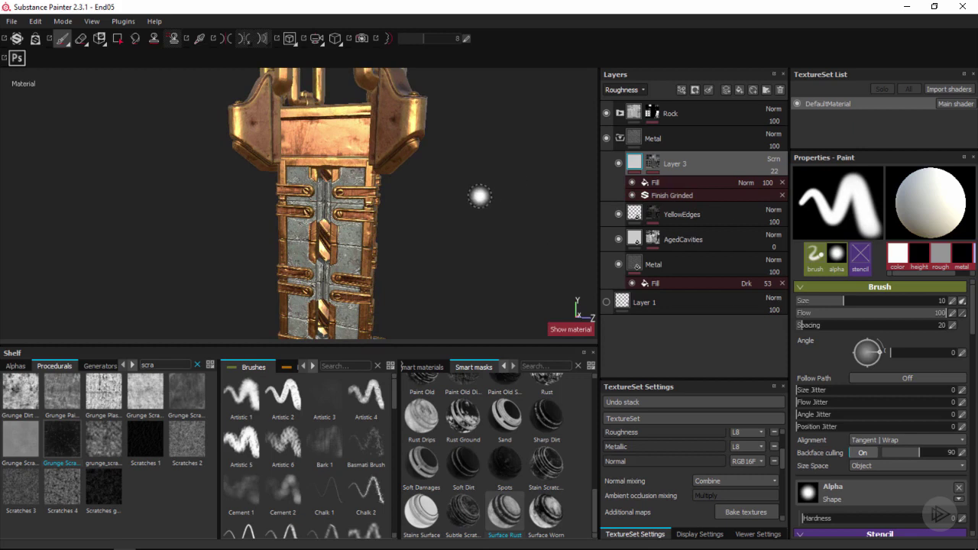
{"action": "left_click", "coordinate": [739, 89]}
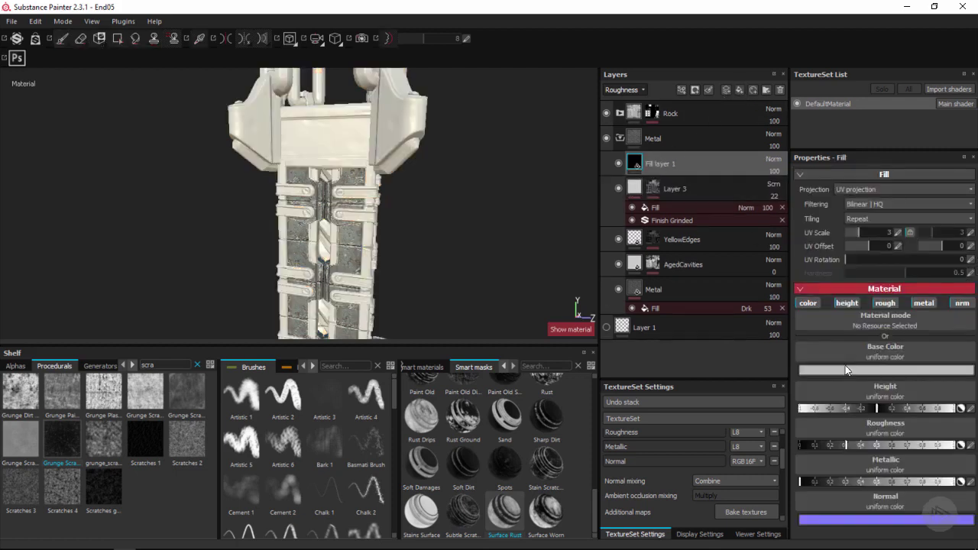
Set the new fill layer's base color to a muted dark green, RGB 0.063, 0.087, 0.053.
{"action": "left_click", "coordinate": [843, 375]}
{"action": "left_click", "coordinate": [770, 375]}
{"action": "left_click_drag", "start_coordinate": [848, 409], "coordinate": [845, 389]}
{"action": "left_click", "coordinate": [764, 382]}
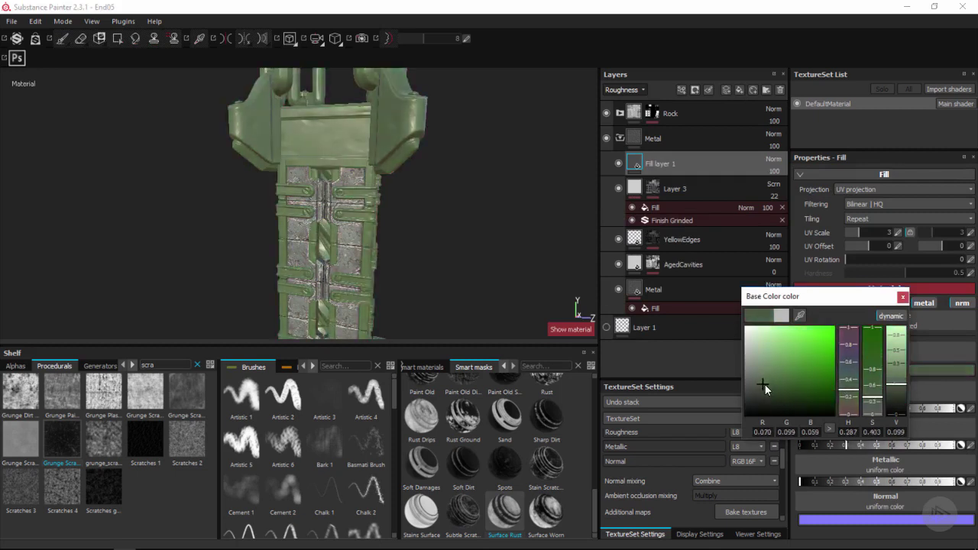
{"action": "left_click", "coordinate": [762, 386]}
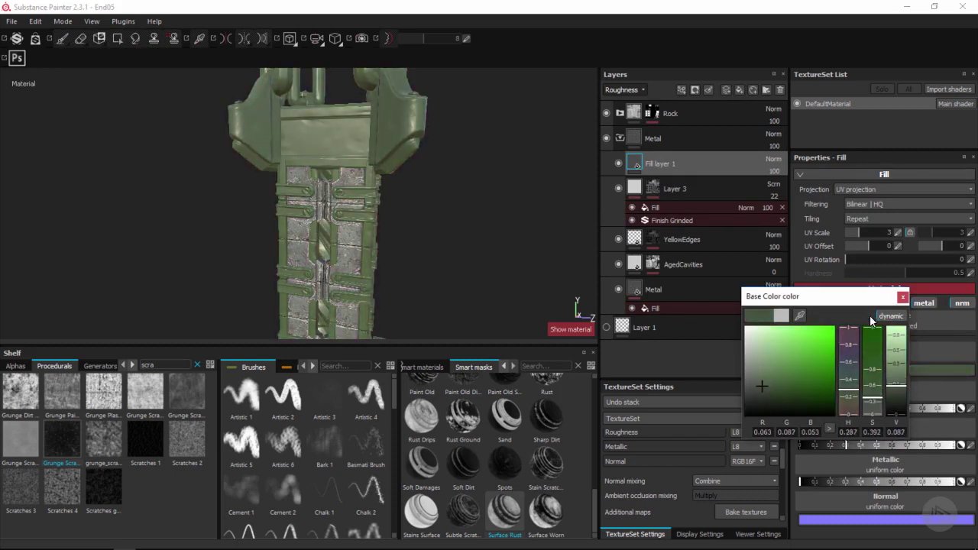
{"action": "left_click", "coordinate": [901, 298]}
Switch the layer stack to the Base Color channel and set the green fill layer's blending mode to Multiply.
{"action": "left_click", "coordinate": [773, 159]}
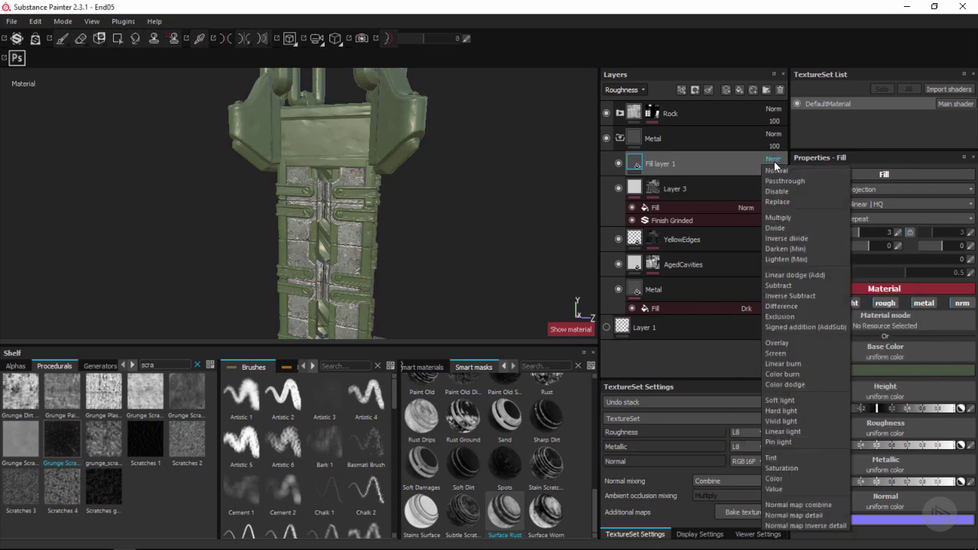
{"action": "key", "text": "Escape"}
{"action": "left_click", "coordinate": [617, 89]}
{"action": "left_click", "coordinate": [620, 102]}
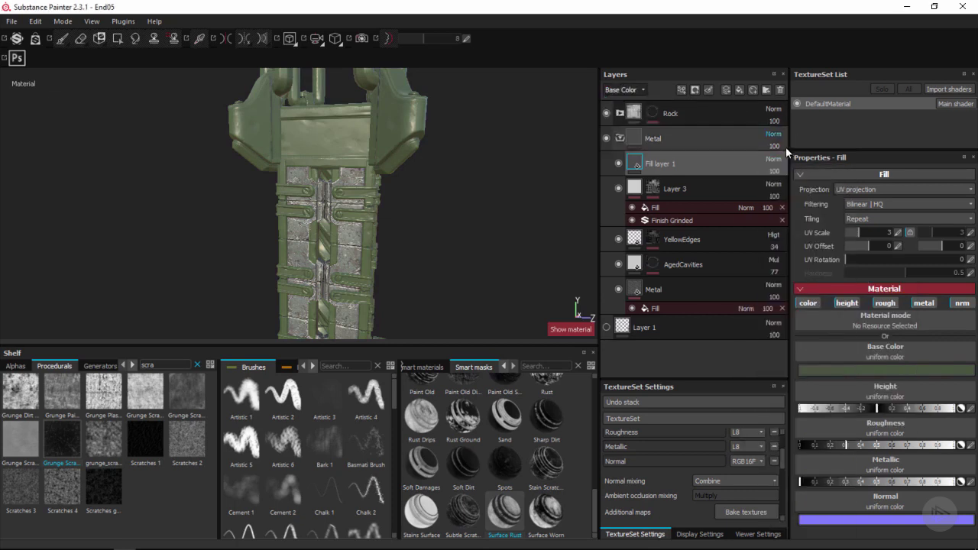
{"action": "left_click", "coordinate": [773, 159]}
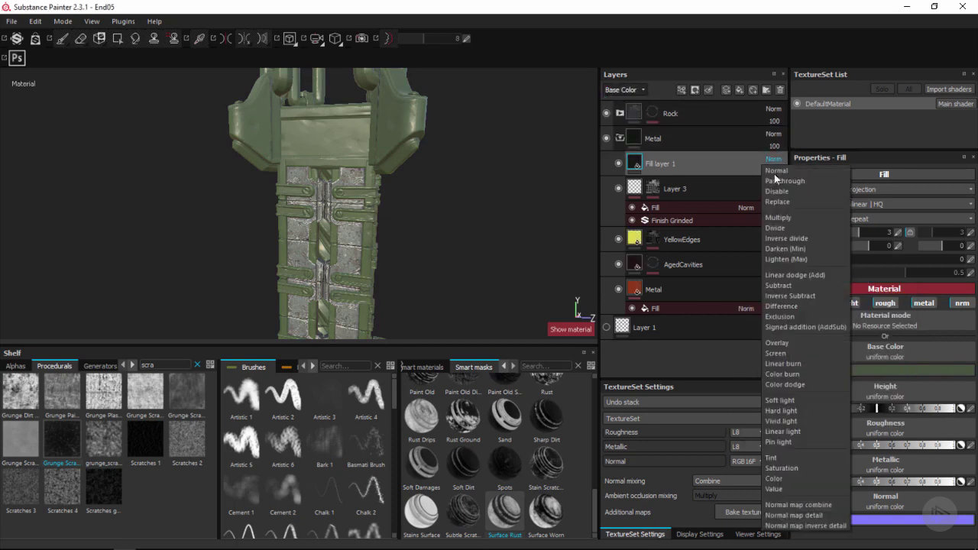
{"action": "left_click", "coordinate": [789, 216]}
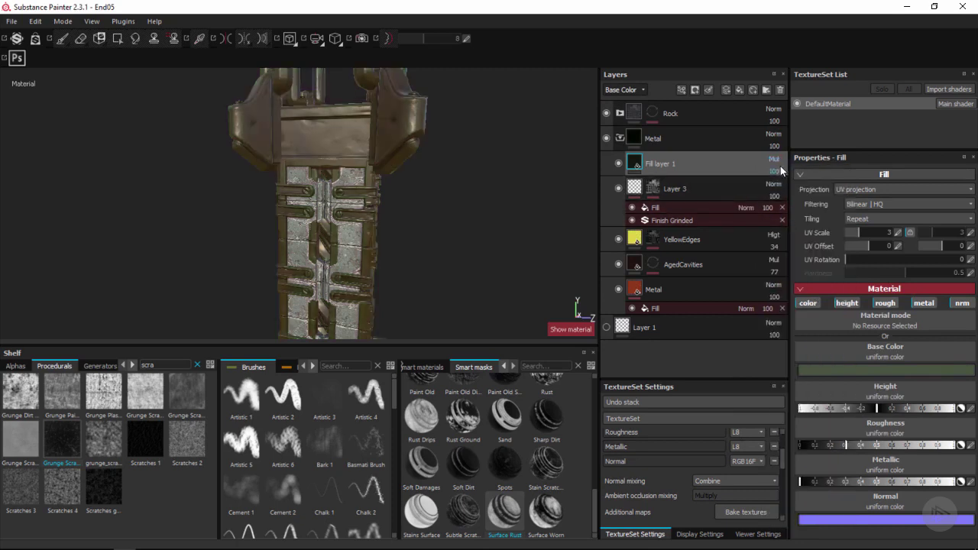
Make the fill layer's green base color more saturated, about RGB 0.047, 0.083, 0.033.
{"action": "left_click", "coordinate": [841, 367]}
{"action": "left_click", "coordinate": [778, 386]}
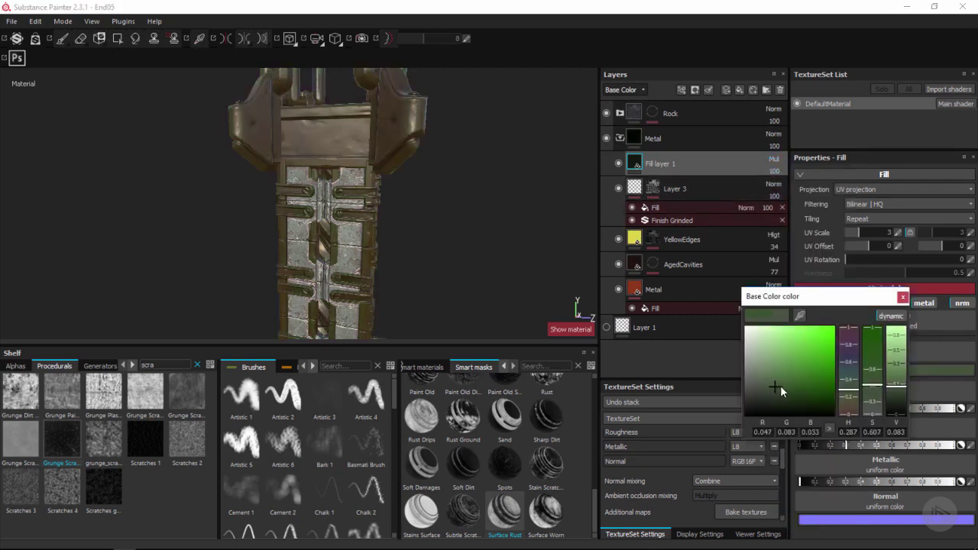
{"action": "left_click", "coordinate": [902, 298]}
{"action": "left_click_drag", "start_coordinate": [377, 234], "coordinate": [484, 211], "text": "alt"}
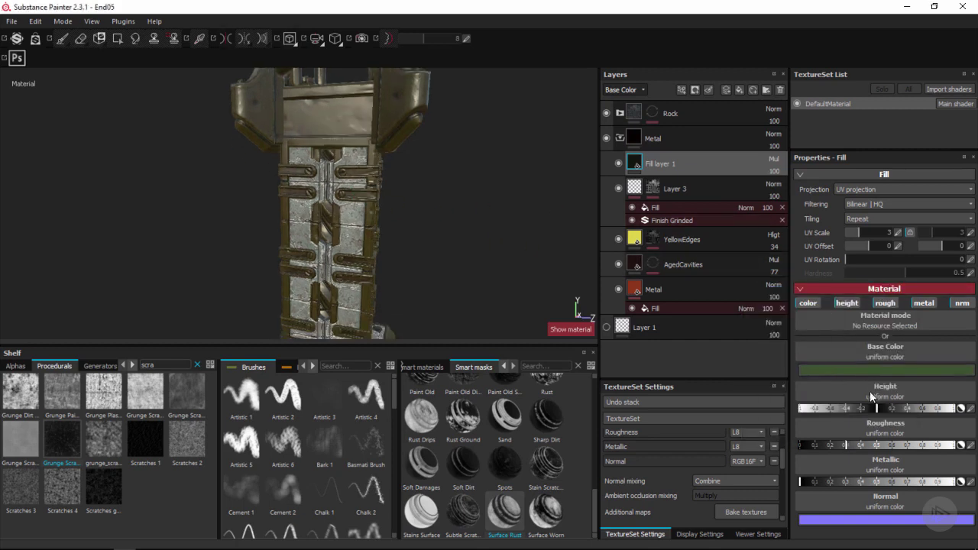
Turn off the height, roughness, metallic and normal channels of the green fill layer, leaving only color.
{"action": "left_click", "coordinate": [848, 303]}
{"action": "left_click", "coordinate": [890, 303]}
{"action": "left_click", "coordinate": [928, 305]}
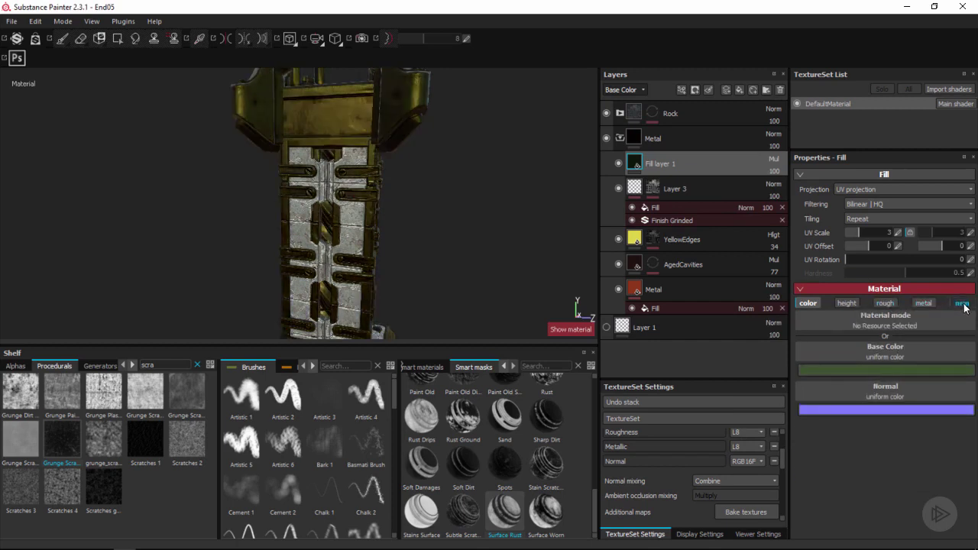
{"action": "left_click", "coordinate": [962, 304]}
Lower the green fill layer's base color opacity to 56.
{"action": "left_click_drag", "start_coordinate": [411, 236], "coordinate": [443, 222], "text": "alt"}
{"action": "left_click", "coordinate": [773, 170]}
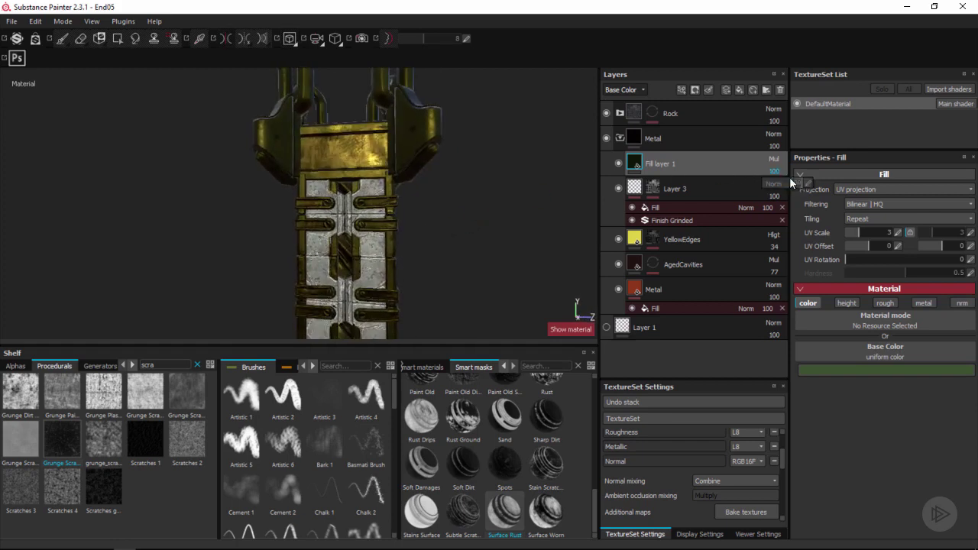
{"action": "left_click_drag", "start_coordinate": [784, 184], "coordinate": [784, 183]}
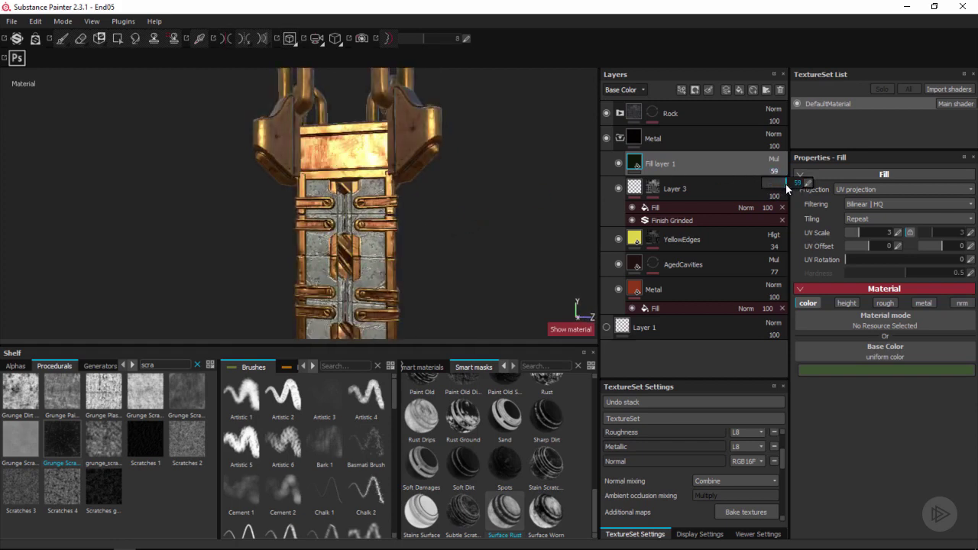
Darken the Metal fill layer's base color to a reddish brown, RGB 0.294, 0.137, 0.084.
{"action": "left_click", "coordinate": [672, 291]}
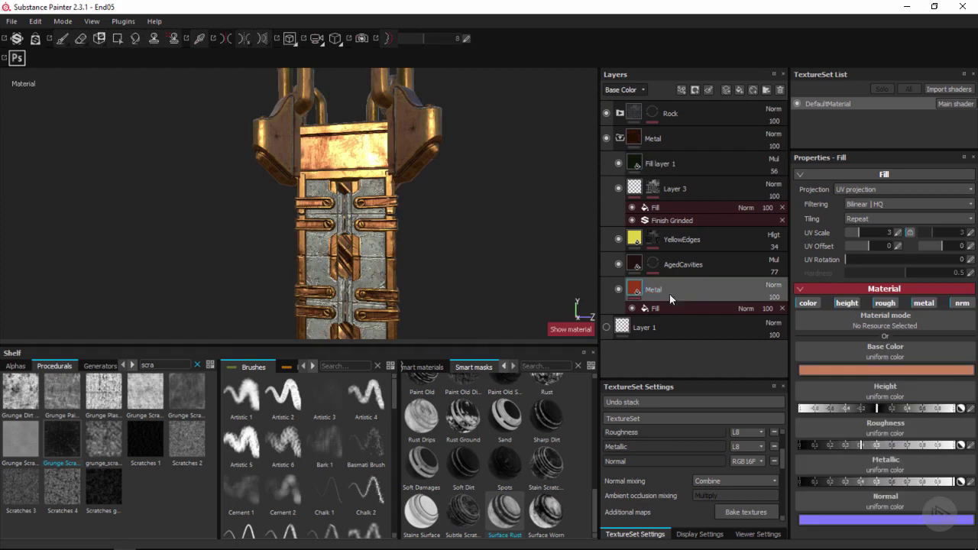
{"action": "left_click", "coordinate": [869, 370]}
{"action": "left_click_drag", "start_coordinate": [808, 352], "coordinate": [804, 359]}
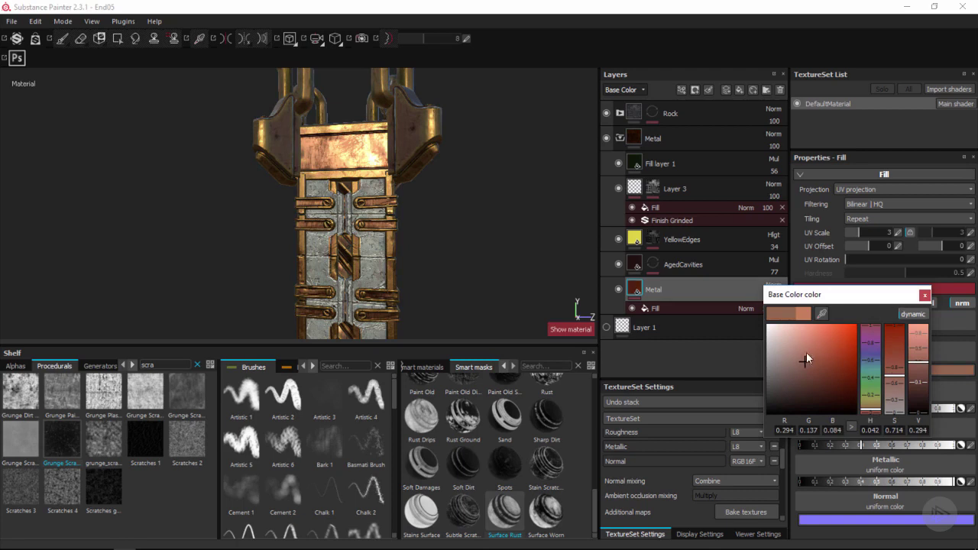
{"action": "left_click", "coordinate": [924, 296]}
Hide the green fill layer and inspect the metal on the pillar without it.
{"action": "left_click", "coordinate": [618, 163]}
{"action": "scroll", "coordinate": [413, 191], "scroll_direction": "down", "scroll_amount": 2}
{"action": "left_click_drag", "start_coordinate": [390, 169], "coordinate": [359, 229], "text": "alt"}
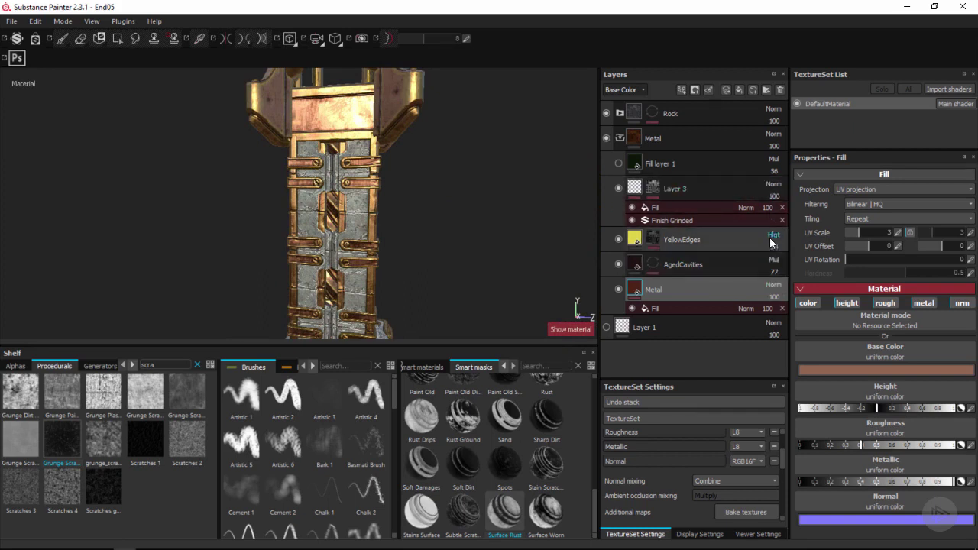
Try a dark green base color on the Metal fill layer, RGB 0.077, 0.149, 0.050.
{"action": "left_click", "coordinate": [872, 372]}
{"action": "left_click", "coordinate": [871, 392]}
{"action": "left_click", "coordinate": [830, 349]}
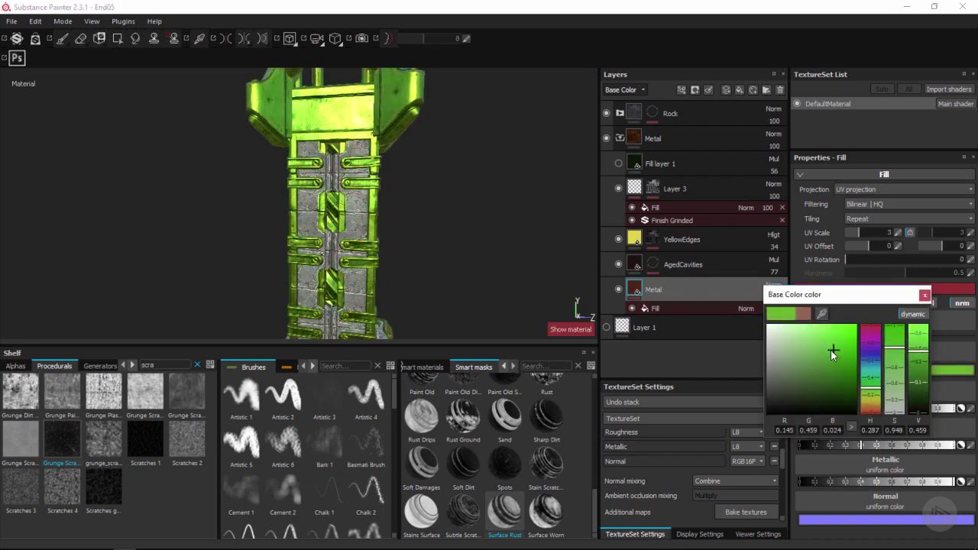
{"action": "left_click", "coordinate": [801, 375]}
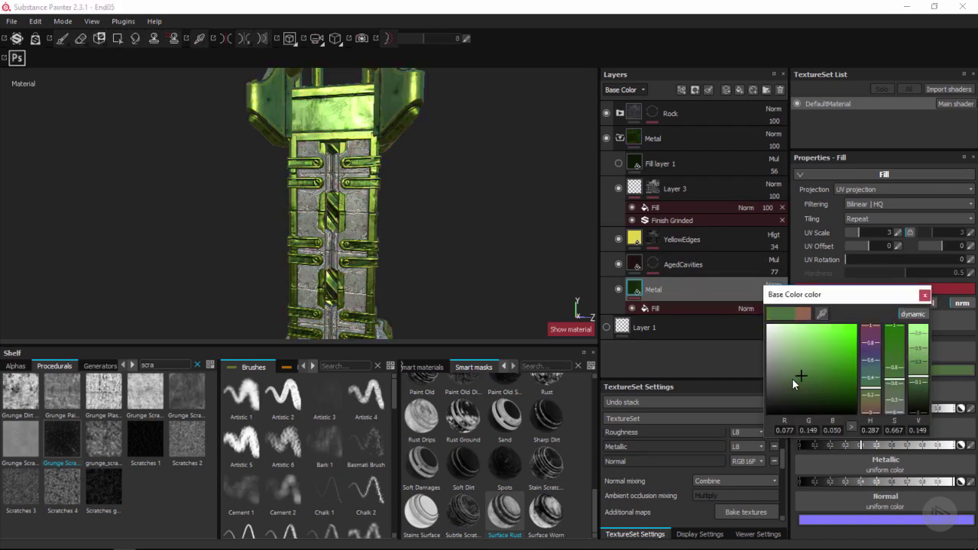
Set the Metal fill layer's base color to an orange brown, RGB 0.294, 0.157, 0.074.
{"action": "left_click_drag", "start_coordinate": [872, 400], "coordinate": [869, 412]}
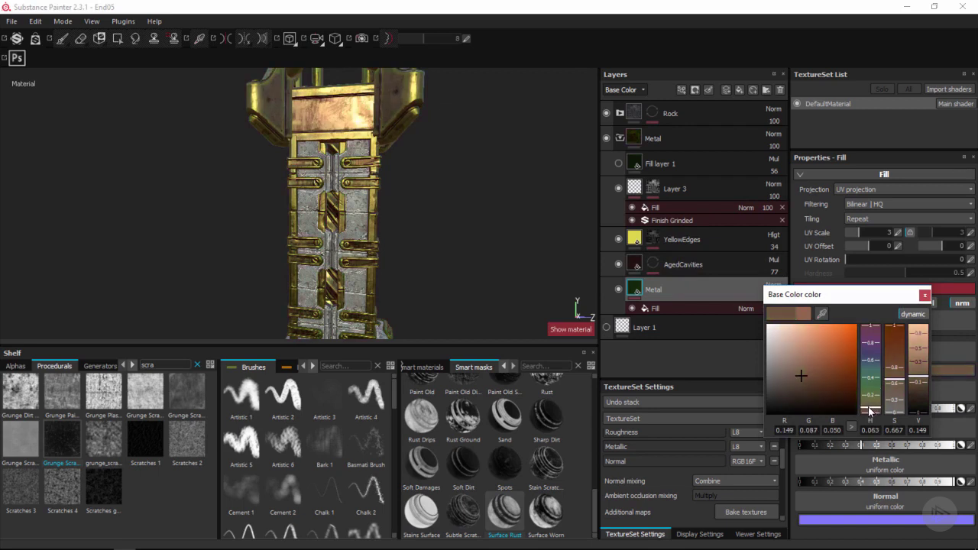
{"action": "left_click_drag", "start_coordinate": [795, 386], "coordinate": [807, 360]}
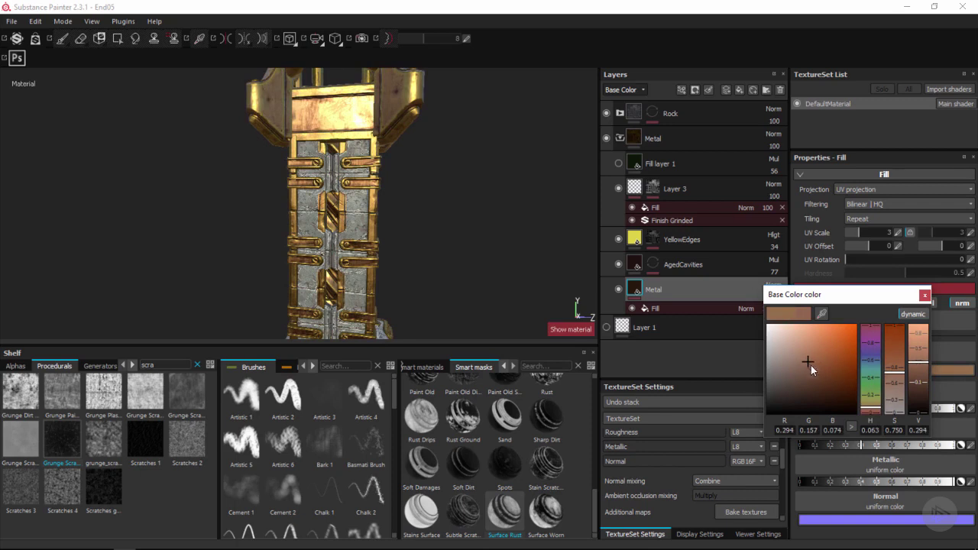
{"action": "left_click", "coordinate": [924, 294]}
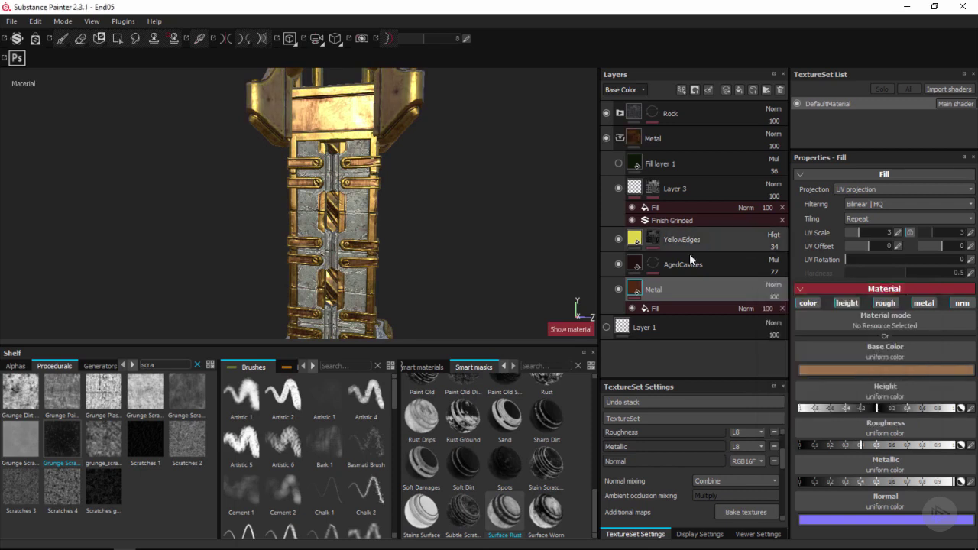
Show the green fill layer again and rename it GreenVariant.
{"action": "left_click", "coordinate": [696, 190]}
{"action": "mouse_move", "coordinate": [387, 207]}
{"action": "left_mouse_down", "text": "alt"}
{"action": "mouse_move", "coordinate": [321, 213]}
{"action": "mouse_move", "coordinate": [339, 211]}
{"action": "left_mouse_up", "text": "alt"}
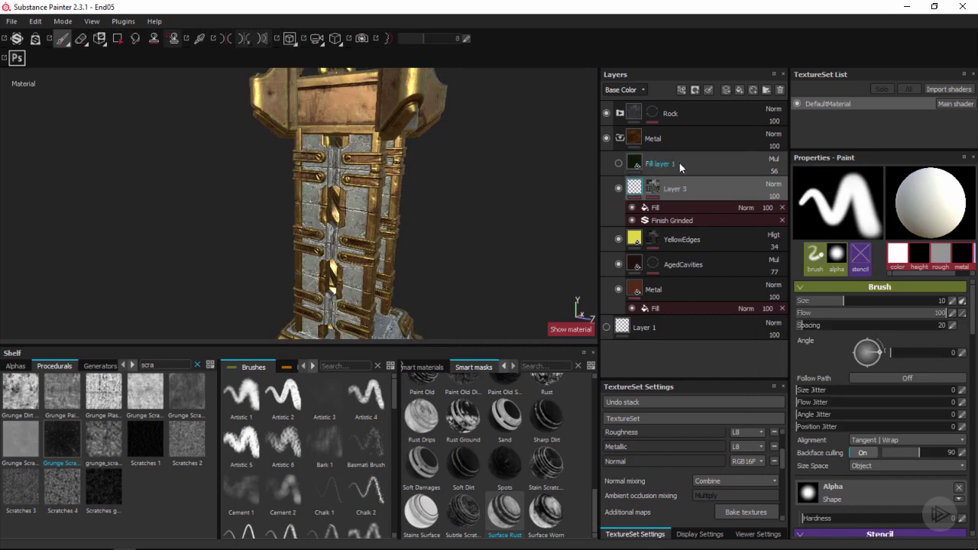
{"action": "left_click", "coordinate": [619, 165]}
{"action": "double_click", "coordinate": [659, 163]}
{"action": "type", "text": "GreenVarian"}
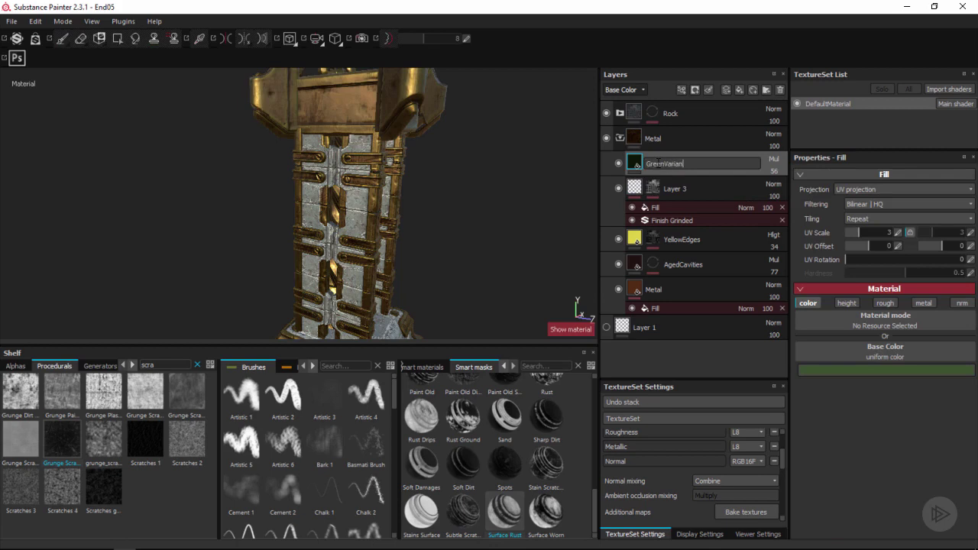
{"action": "type", "text": "t"}
{"action": "key", "text": "Return"}
Rename Layer 3 as RoughEdges.
{"action": "left_click", "coordinate": [681, 191]}
{"action": "double_click", "coordinate": [680, 191]}
{"action": "type", "text": "RoughEdges"}
{"action": "key", "text": "Return"}
Add a black mask to the GreenVariant layer.
{"action": "left_click", "coordinate": [709, 162]}
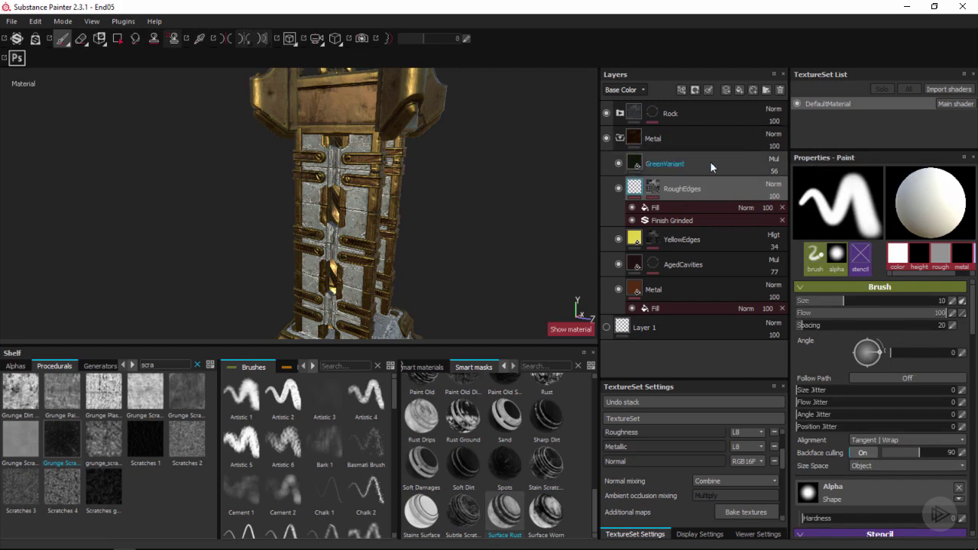
{"action": "mouse_move", "coordinate": [428, 177]}
{"action": "left_mouse_down", "text": "alt"}
{"action": "mouse_move", "coordinate": [401, 186]}
{"action": "mouse_move", "coordinate": [449, 184]}
{"action": "mouse_move", "coordinate": [417, 183]}
{"action": "left_mouse_up", "text": "alt"}
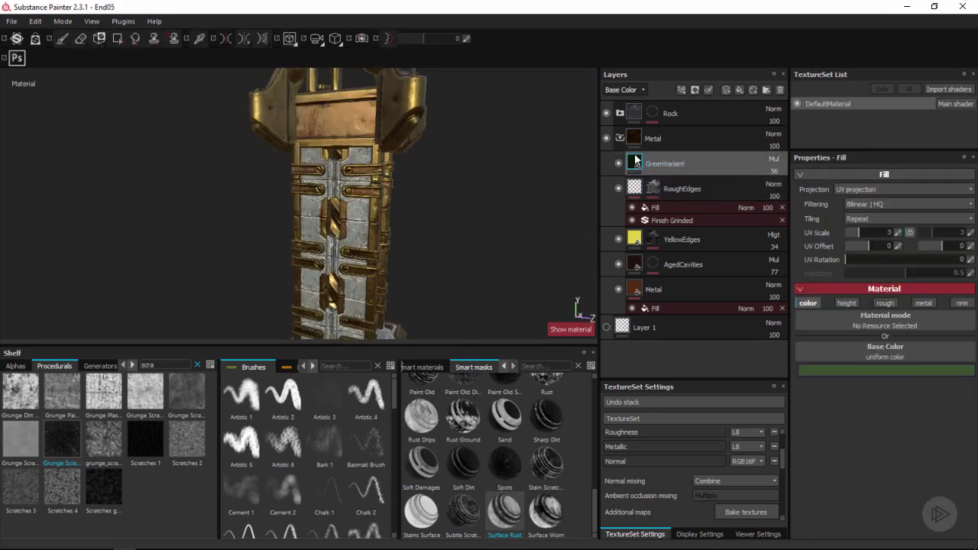
{"action": "right_click", "coordinate": [688, 166]}
{"action": "left_click", "coordinate": [727, 185]}
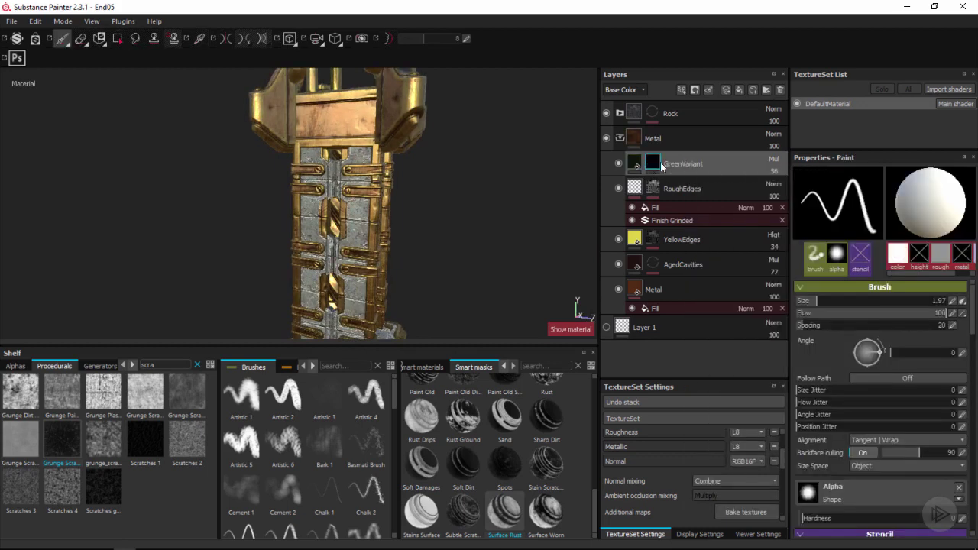
Search the procedural textures for "grunge", preview several of them and pick Grunge 014.
{"action": "left_click_drag", "start_coordinate": [482, 195], "coordinate": [372, 223], "text": "alt"}
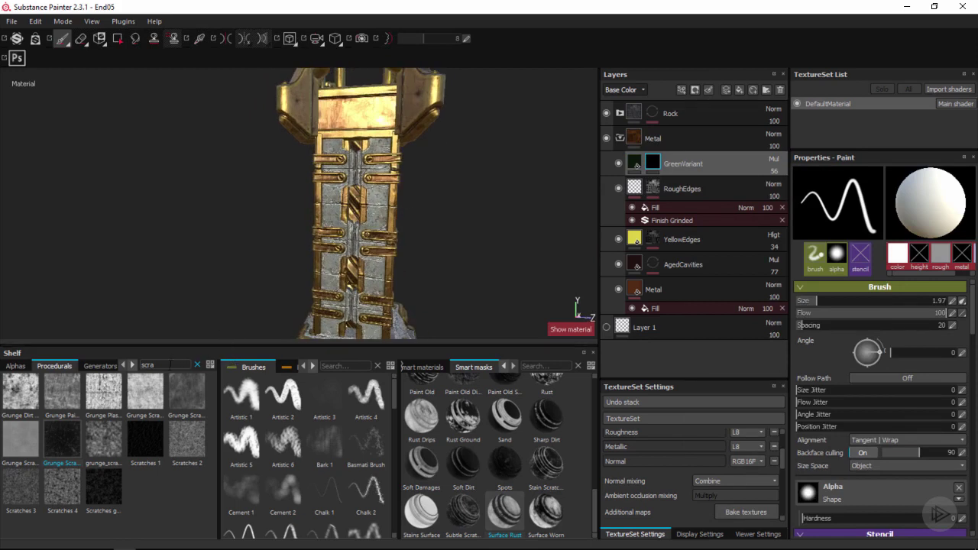
{"action": "type", "text": "grunge"}
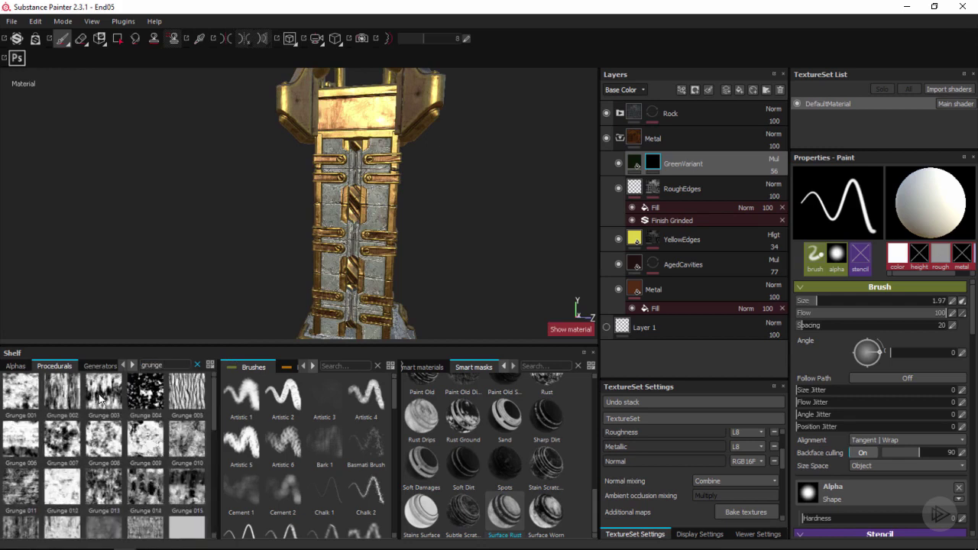
{"action": "mouse_move", "coordinate": [100, 396]}
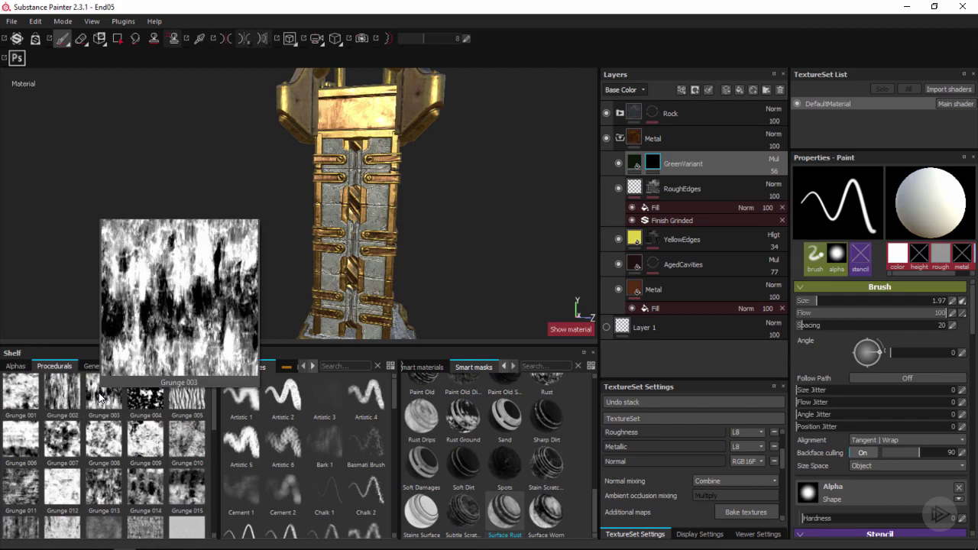
{"action": "mouse_move", "coordinate": [153, 403]}
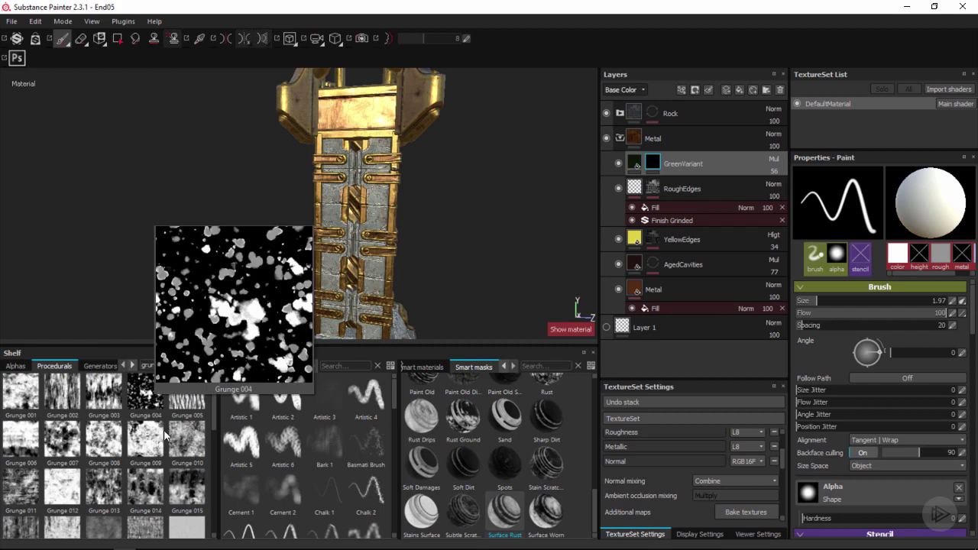
{"action": "mouse_move", "coordinate": [187, 454]}
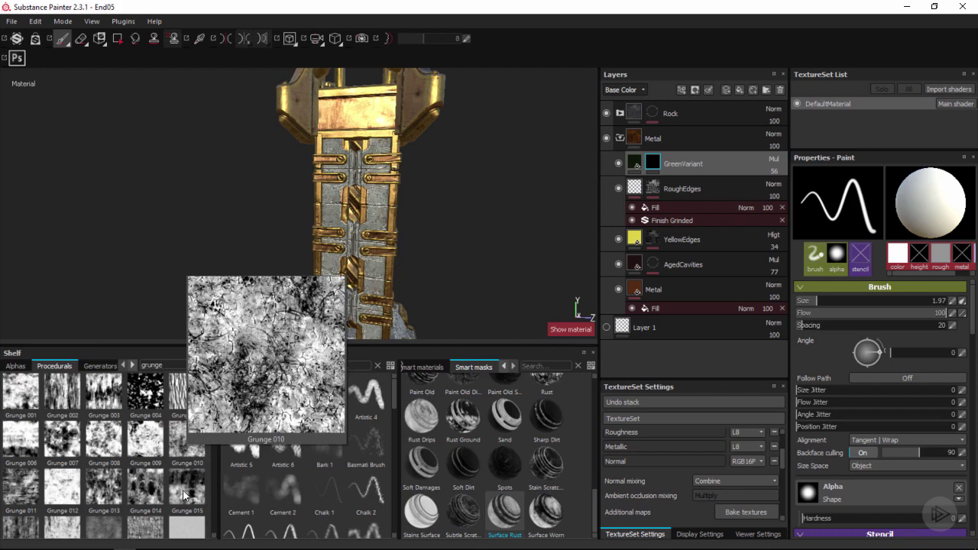
{"action": "mouse_move", "coordinate": [150, 496]}
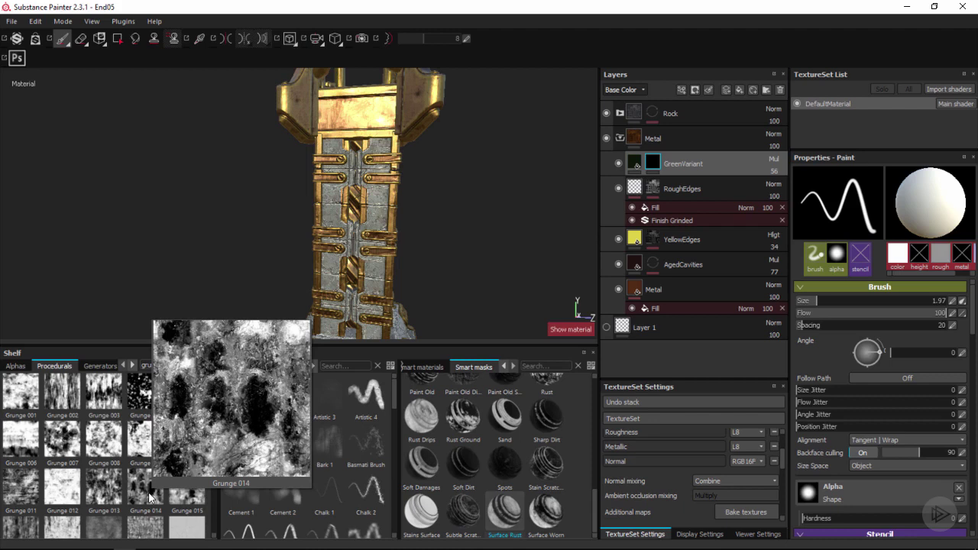
{"action": "mouse_move", "coordinate": [141, 485]}
{"action": "left_mouse_down"}
{"action": "mouse_move", "coordinate": [188, 485]}
{"action": "mouse_move", "coordinate": [145, 477]}
{"action": "left_mouse_up"}
Add a fill effect to the GreenVariant layer's mask.
{"action": "right_click", "coordinate": [655, 165]}
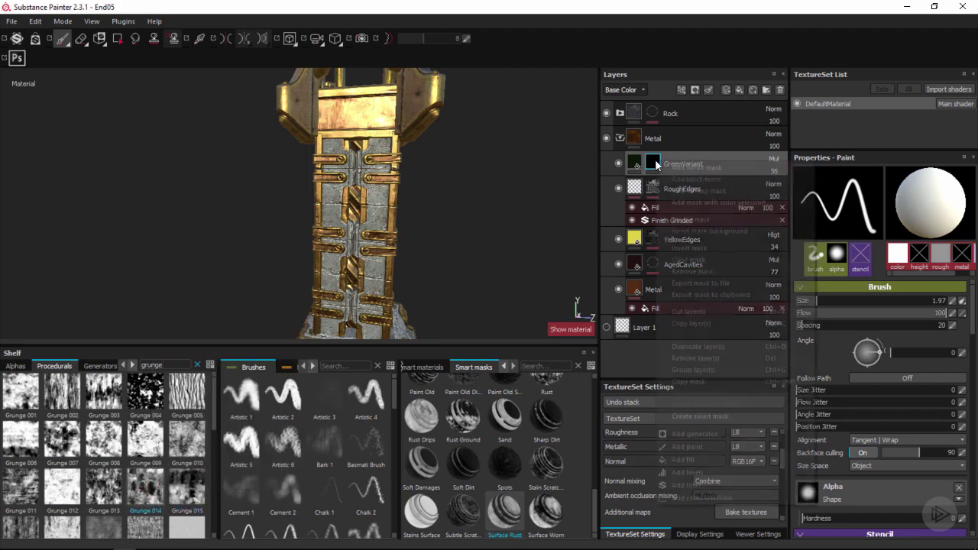
{"action": "left_click", "coordinate": [686, 459]}
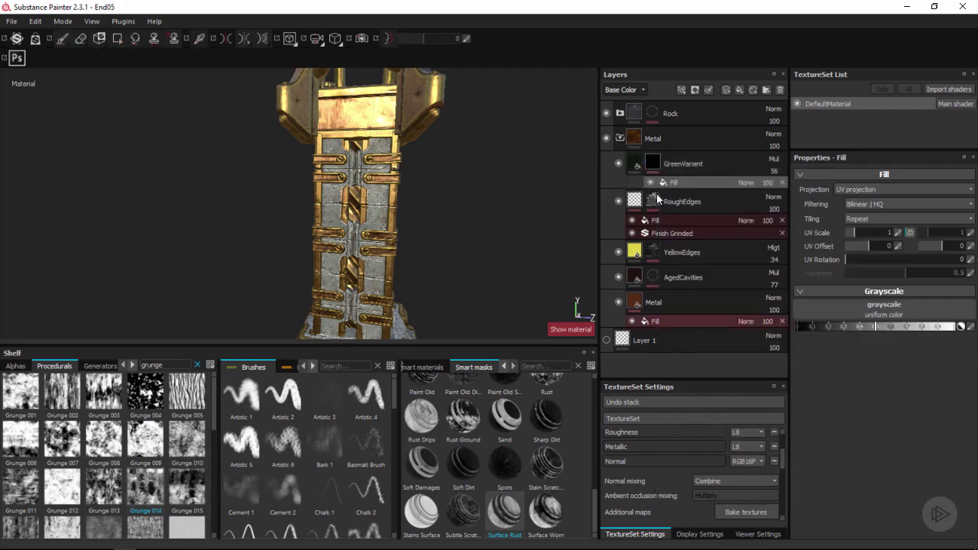
Use Grunge 014 as the grayscale texture of the GreenVariant mask's fill and display the mask on the pillar.
{"action": "left_click_drag", "start_coordinate": [159, 482], "coordinate": [847, 313]}
{"action": "left_click_drag", "start_coordinate": [436, 213], "coordinate": [430, 239], "text": "alt"}
{"action": "left_click", "coordinate": [653, 162], "text": "alt"}
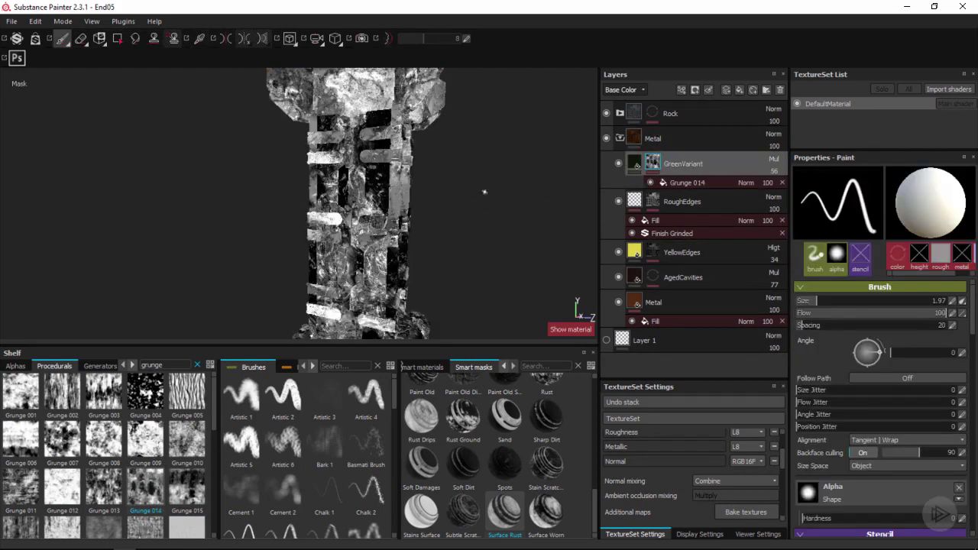
Set the Grunge 014 fill's balance to 0.44, contrast to 0.73 and UV scale to 2.34.
{"action": "left_click", "coordinate": [692, 182]}
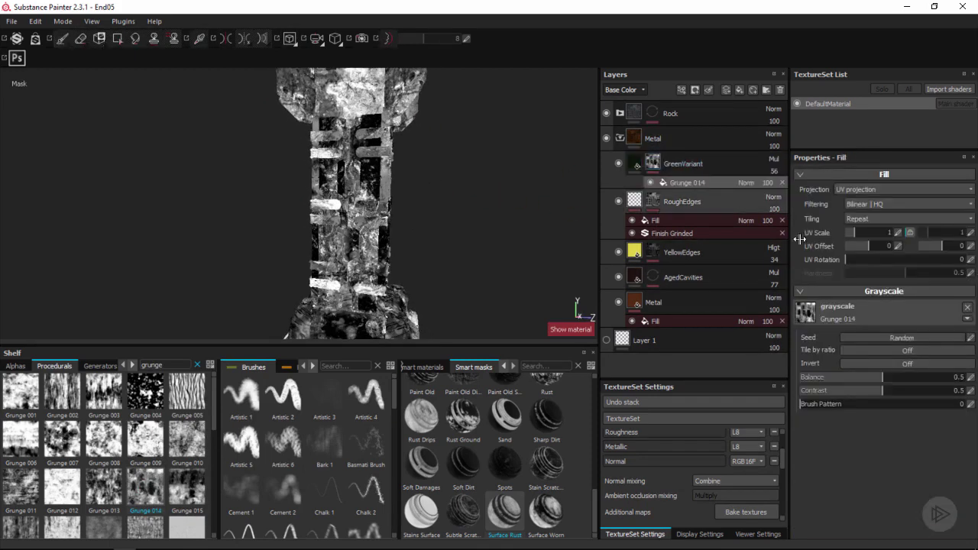
{"action": "mouse_move", "coordinate": [888, 376]}
{"action": "left_mouse_down"}
{"action": "mouse_move", "coordinate": [900, 379]}
{"action": "mouse_move", "coordinate": [857, 395]}
{"action": "mouse_move", "coordinate": [924, 389]}
{"action": "mouse_move", "coordinate": [872, 374]}
{"action": "left_mouse_up"}
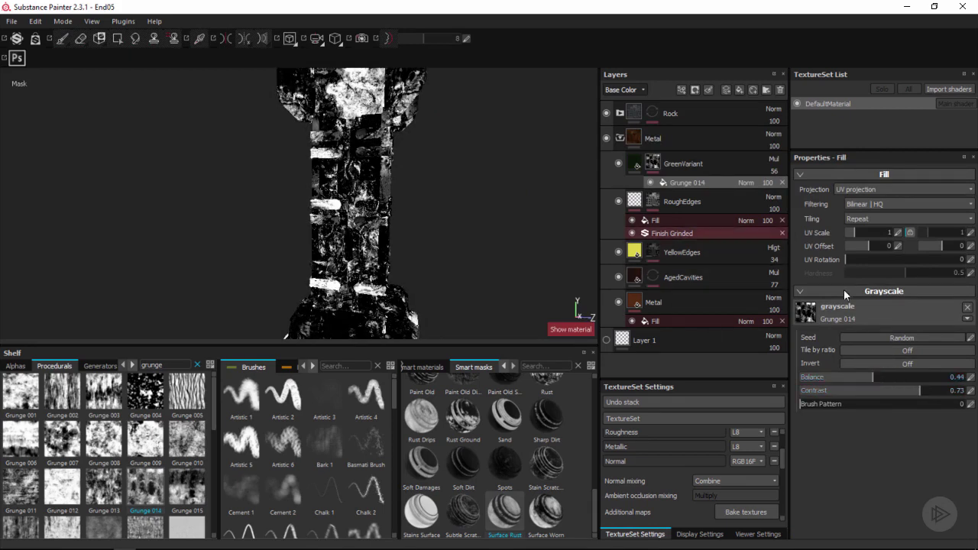
{"action": "left_click_drag", "start_coordinate": [853, 231], "coordinate": [856, 232]}
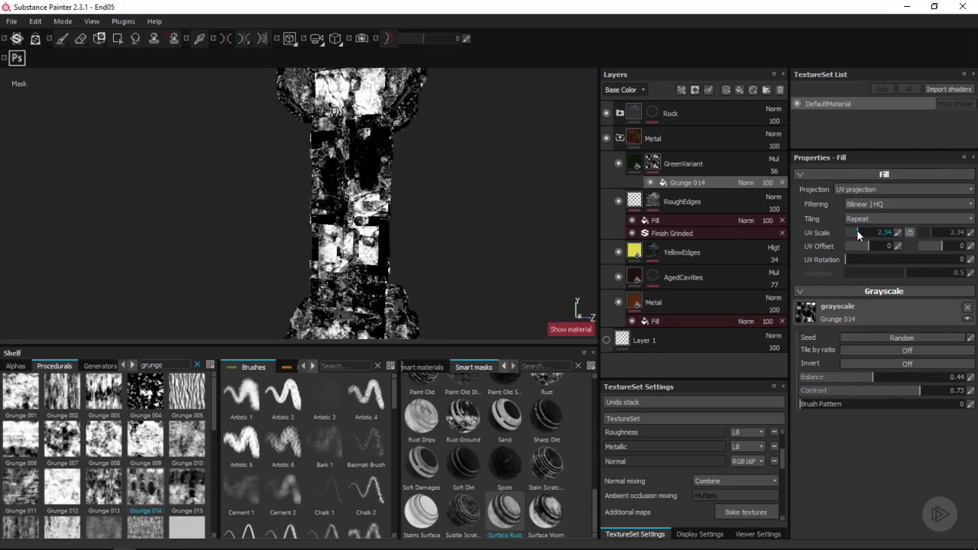
Try tri-planar projection on the Grunge 014 fill, inspect the mask on the meshes, and switch back to UV projection.
{"action": "left_click", "coordinate": [856, 189]}
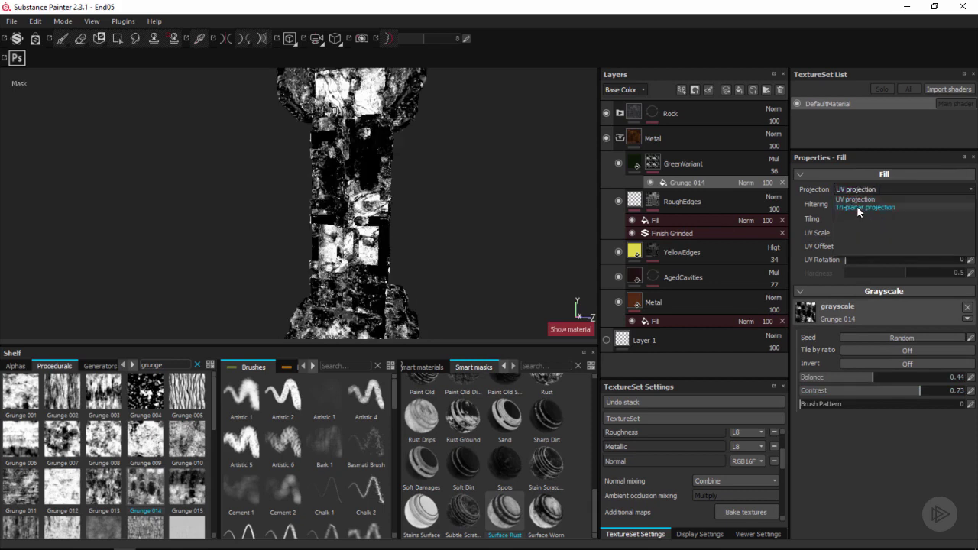
{"action": "left_click", "coordinate": [857, 206]}
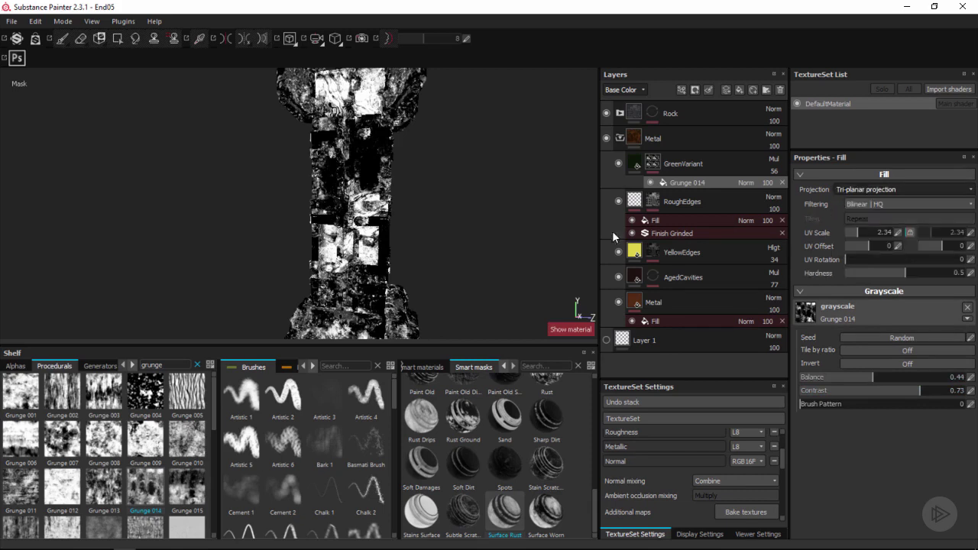
{"action": "left_click_drag", "start_coordinate": [455, 236], "coordinate": [393, 262], "text": "alt"}
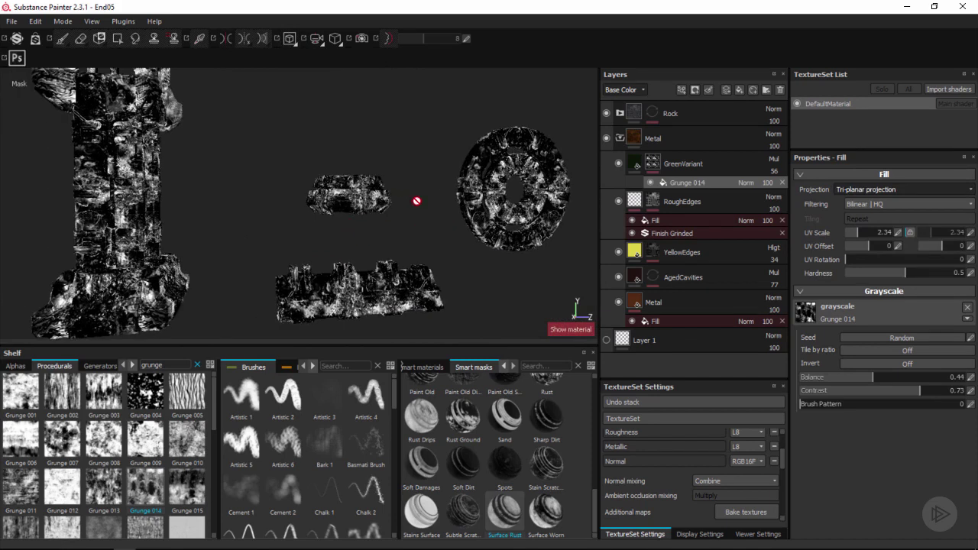
{"action": "left_click_drag", "start_coordinate": [330, 202], "coordinate": [569, 150], "text": "alt"}
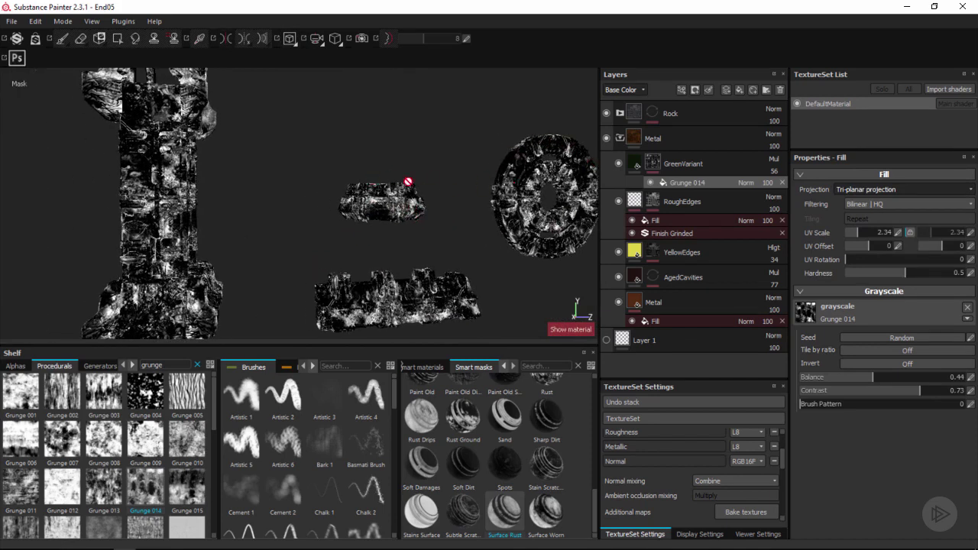
{"action": "left_click", "coordinate": [859, 189]}
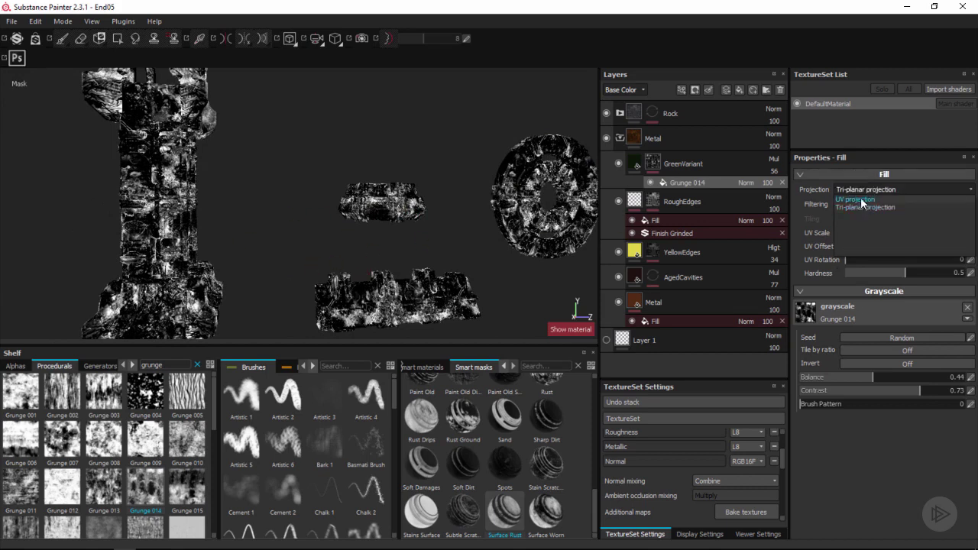
{"action": "left_click", "coordinate": [861, 201]}
Set the Grunge 014 fill's balance to 0.41, contrast to 0.63 and UV scale to 4.04.
{"action": "left_click_drag", "start_coordinate": [304, 223], "coordinate": [317, 203], "text": "alt"}
{"action": "left_click_drag", "start_coordinate": [291, 249], "coordinate": [281, 215], "text": "alt"}
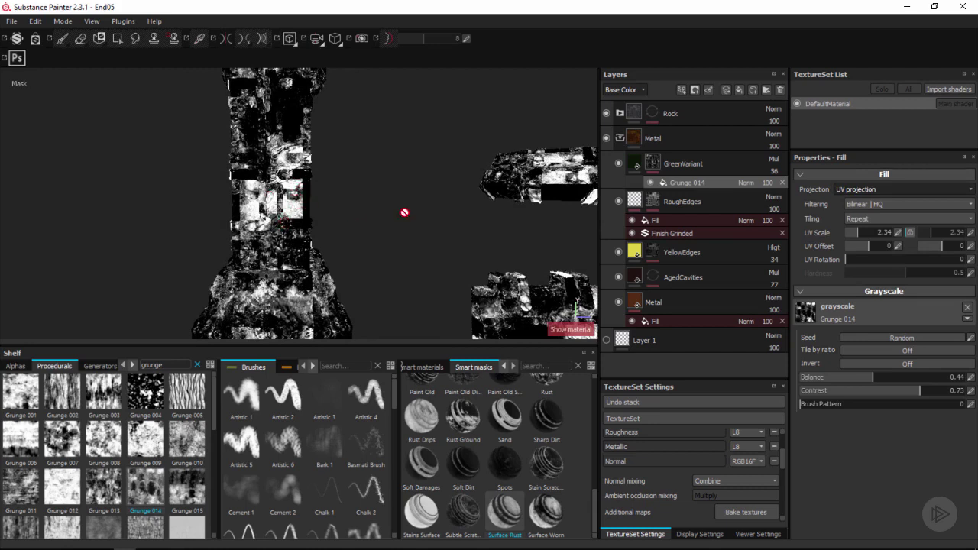
{"action": "left_click_drag", "start_coordinate": [869, 376], "coordinate": [901, 388]}
{"action": "middle_click_drag", "start_coordinate": [408, 185], "coordinate": [408, 247], "text": "alt"}
{"action": "left_click_drag", "start_coordinate": [350, 245], "coordinate": [401, 188], "text": "alt"}
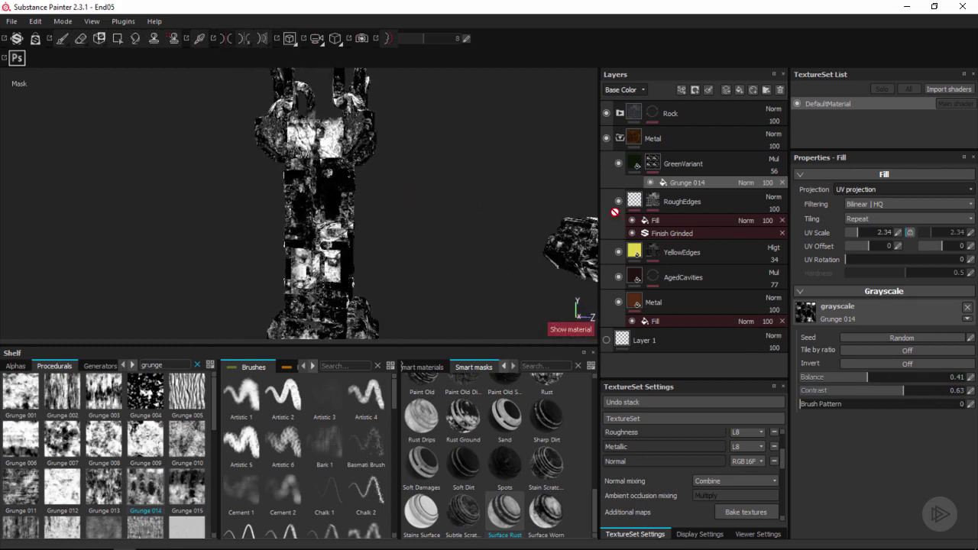
{"action": "left_click_drag", "start_coordinate": [860, 231], "coordinate": [860, 231]}
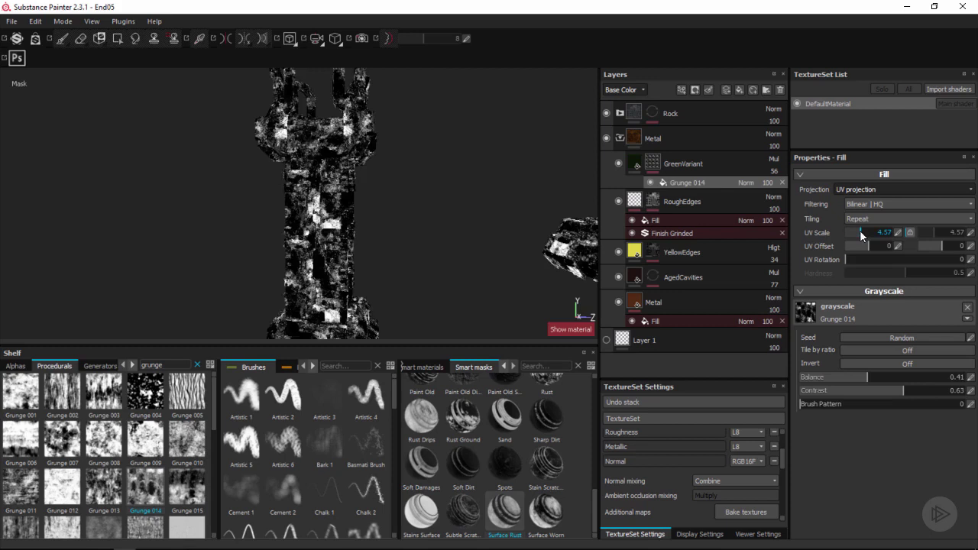
{"action": "middle_click_drag", "start_coordinate": [393, 214], "coordinate": [391, 165], "text": "alt"}
{"action": "left_click_drag", "start_coordinate": [405, 242], "coordinate": [393, 184], "text": "alt"}
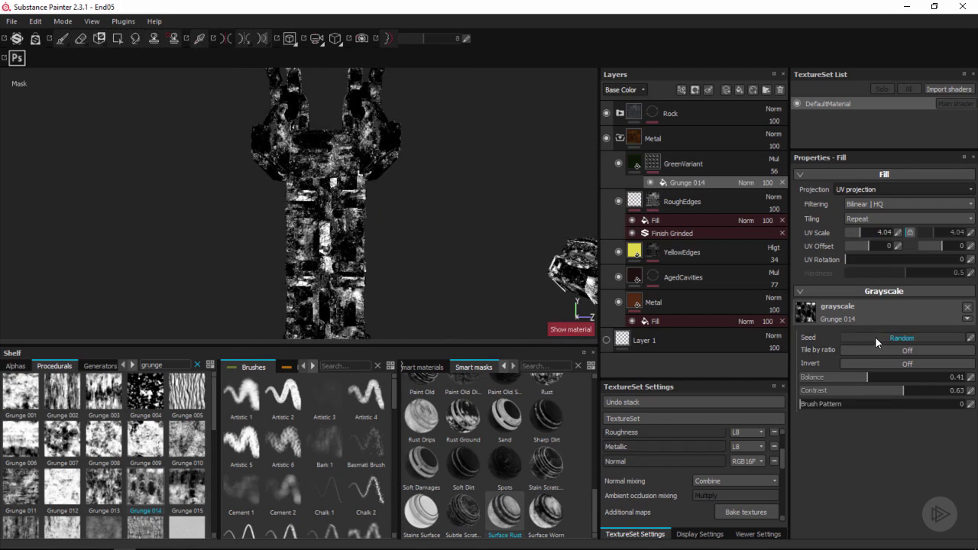
Randomize the seed of the Grunge 014 fill and check the pillar in material view.
{"action": "left_click", "coordinate": [874, 336]}
{"action": "left_click", "coordinate": [867, 334]}
{"action": "left_click_drag", "start_coordinate": [410, 217], "coordinate": [379, 252], "text": "alt"}
{"action": "key", "text": "m"}
{"action": "right_click_drag", "start_coordinate": [379, 252], "coordinate": [436, 244], "text": "alt"}
{"action": "left_click_drag", "start_coordinate": [436, 245], "coordinate": [381, 202], "text": "alt"}
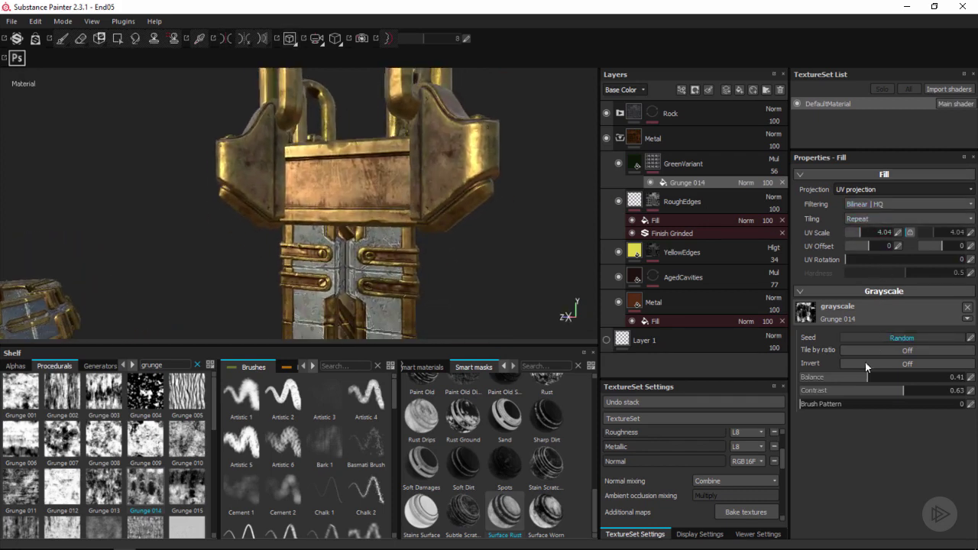
Raise the Grunge 014 mask fill's contrast to 0.69 and set its UV scale to 2.71, checking mask and material views.
{"action": "left_click", "coordinate": [652, 163]}
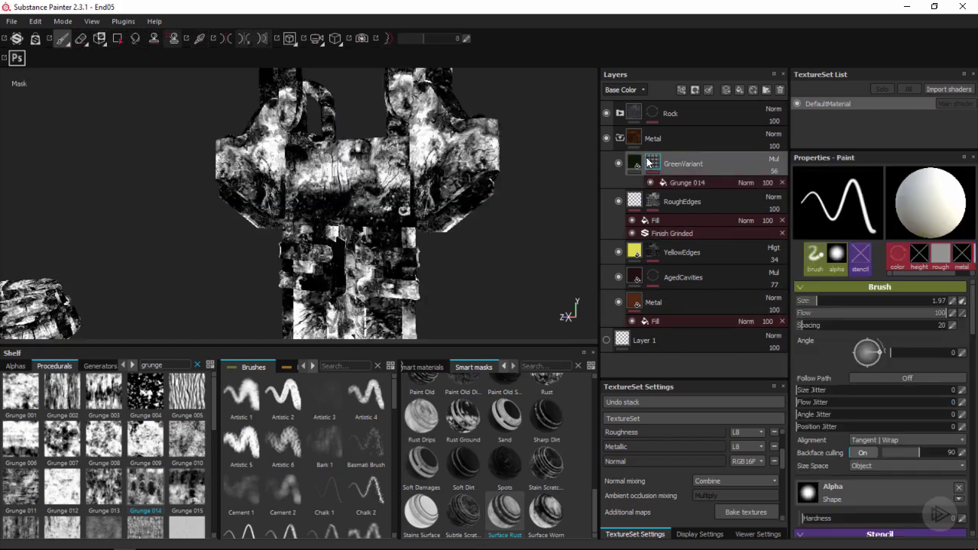
{"action": "left_click", "coordinate": [865, 286]}
{"action": "left_click", "coordinate": [698, 188]}
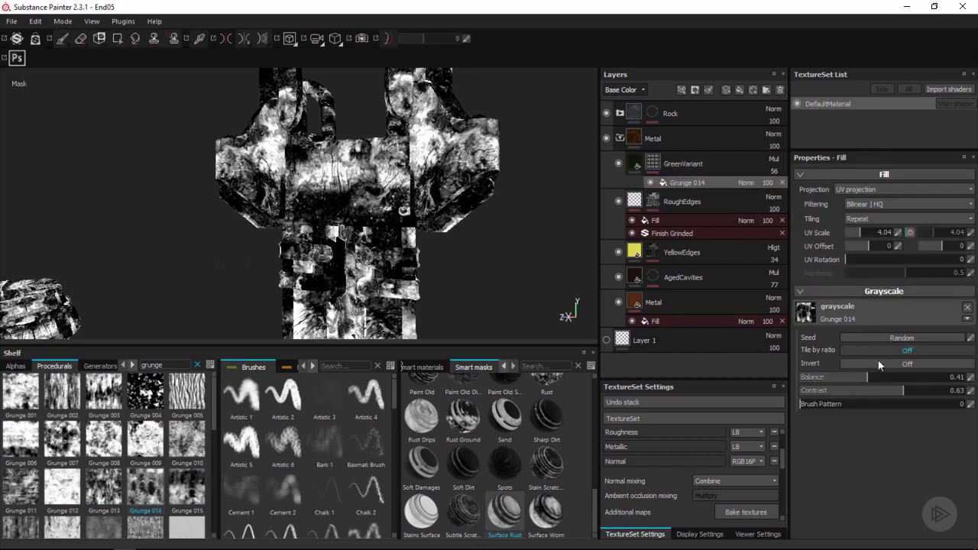
{"action": "left_click_drag", "start_coordinate": [912, 389], "coordinate": [915, 389]}
{"action": "key", "text": "m"}
{"action": "left_click_drag", "start_coordinate": [429, 201], "coordinate": [361, 164], "text": "alt"}
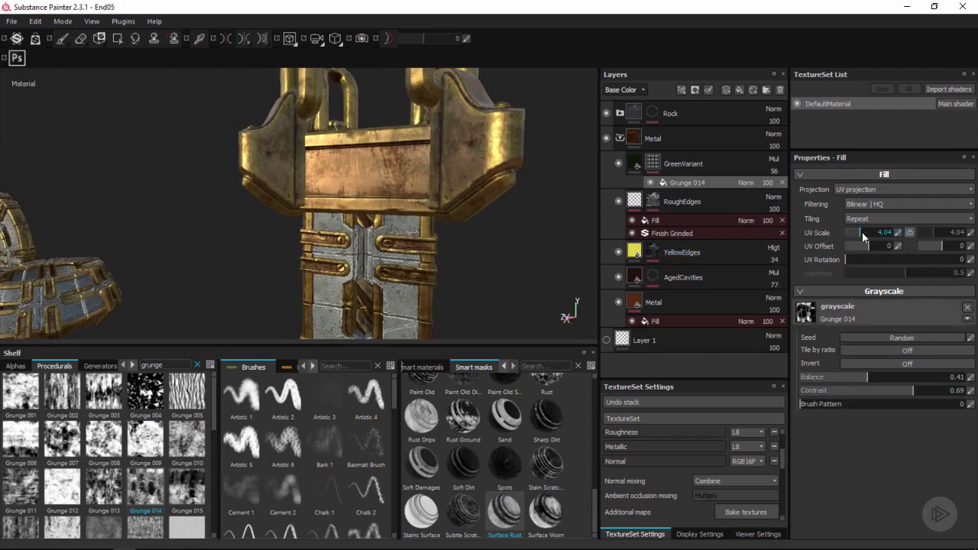
{"action": "left_click_drag", "start_coordinate": [860, 231], "coordinate": [857, 234]}
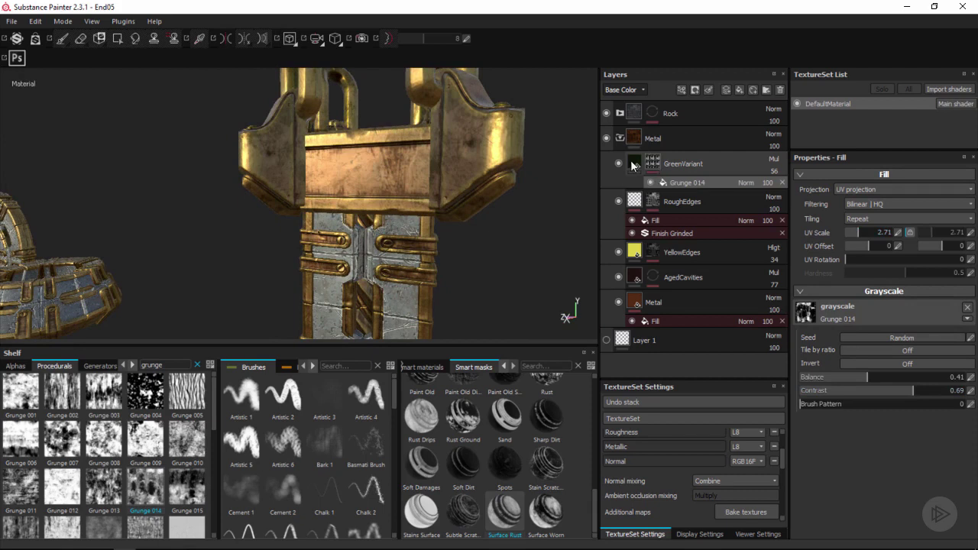
Raise the GreenVariant layer's opacity to 73 and check the pillar from several angles.
{"action": "left_click", "coordinate": [711, 168]}
{"action": "left_click_drag", "start_coordinate": [786, 182], "coordinate": [791, 189]}
{"action": "left_click_drag", "start_coordinate": [405, 200], "coordinate": [307, 181], "text": "alt"}
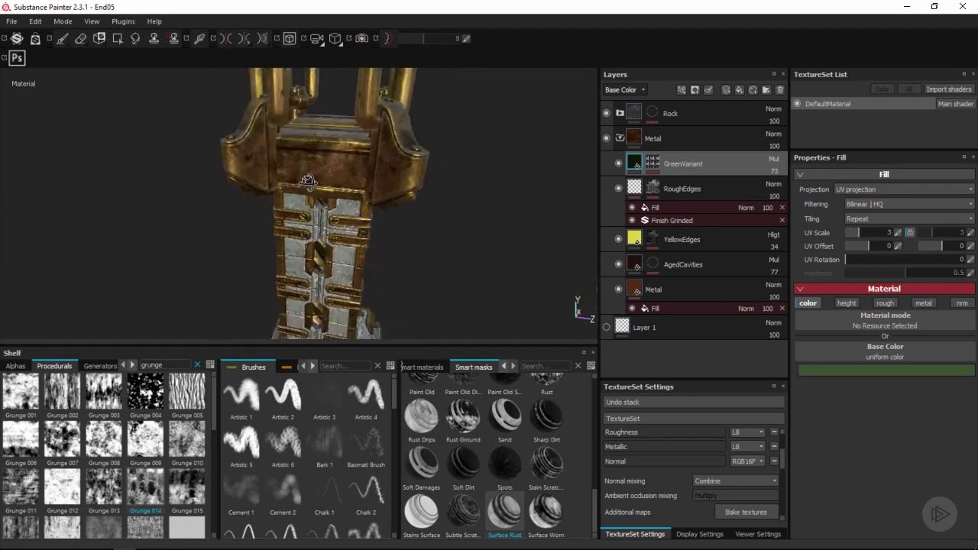
{"action": "left_click_drag", "start_coordinate": [291, 145], "coordinate": [344, 236], "text": "alt"}
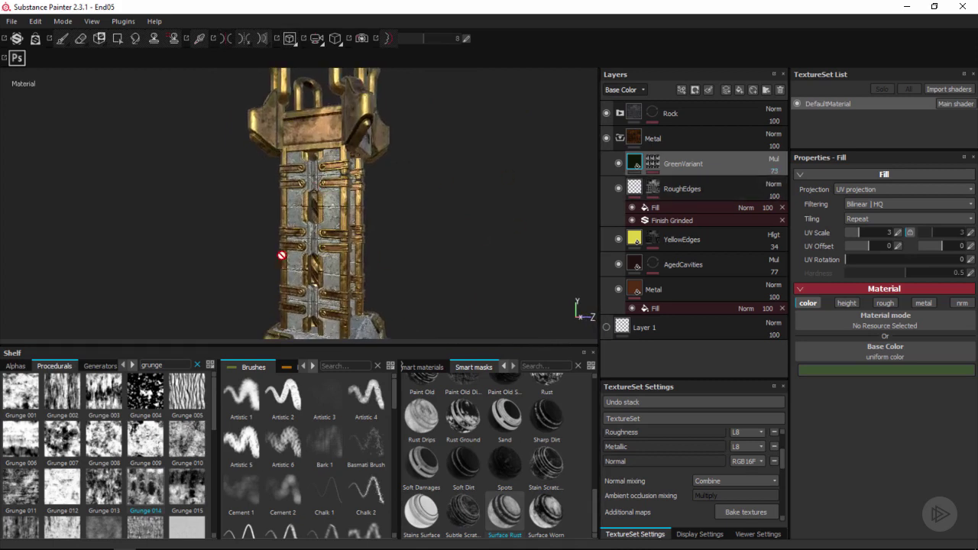
{"action": "left_click_drag", "start_coordinate": [304, 194], "coordinate": [346, 212], "text": "alt"}
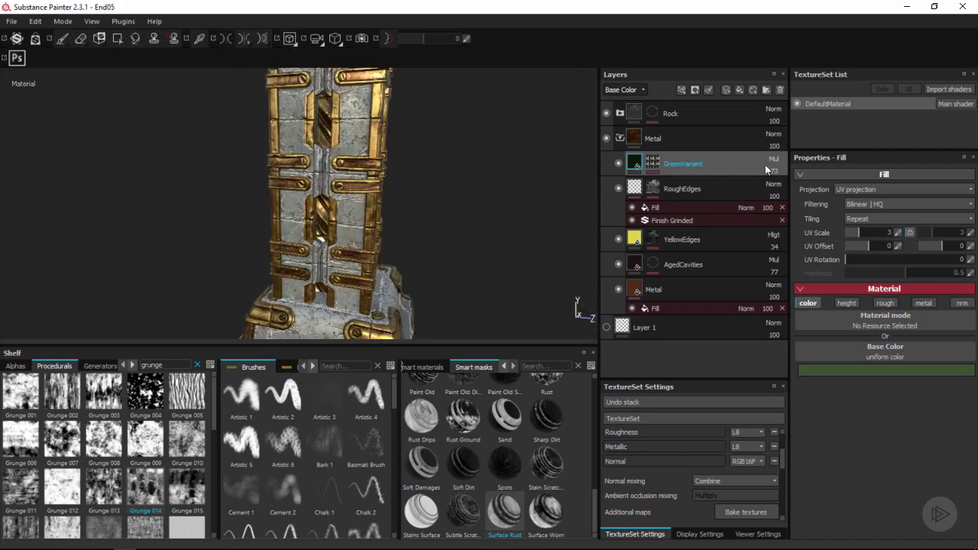
Switch the GreenVariant layer to Overlay blending and lighten its base color to about R 0.122, G 0.205, B 0.090.
{"action": "left_click", "coordinate": [858, 371]}
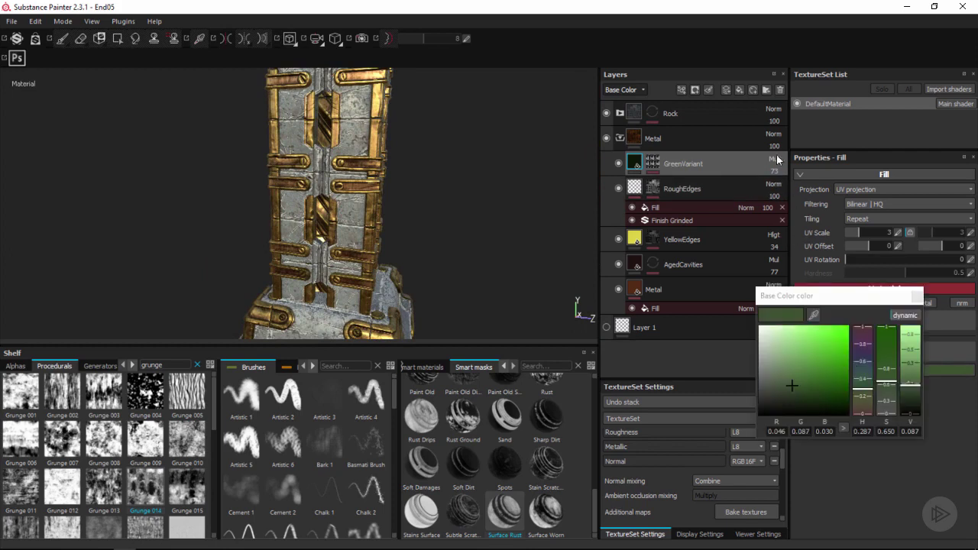
{"action": "left_click", "coordinate": [775, 159]}
{"action": "left_click", "coordinate": [784, 344]}
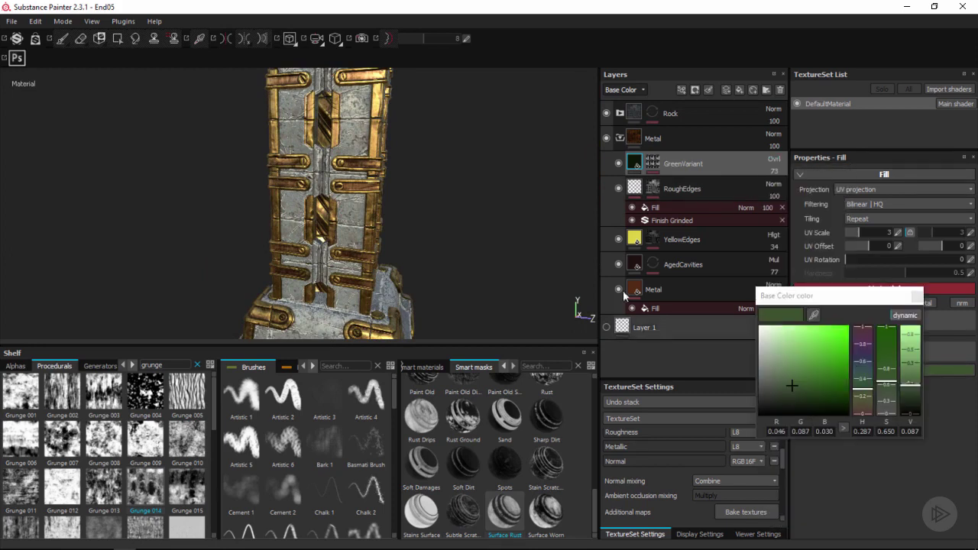
{"action": "left_click_drag", "start_coordinate": [397, 183], "coordinate": [424, 250], "text": "alt"}
{"action": "left_click_drag", "start_coordinate": [790, 389], "coordinate": [785, 370]}
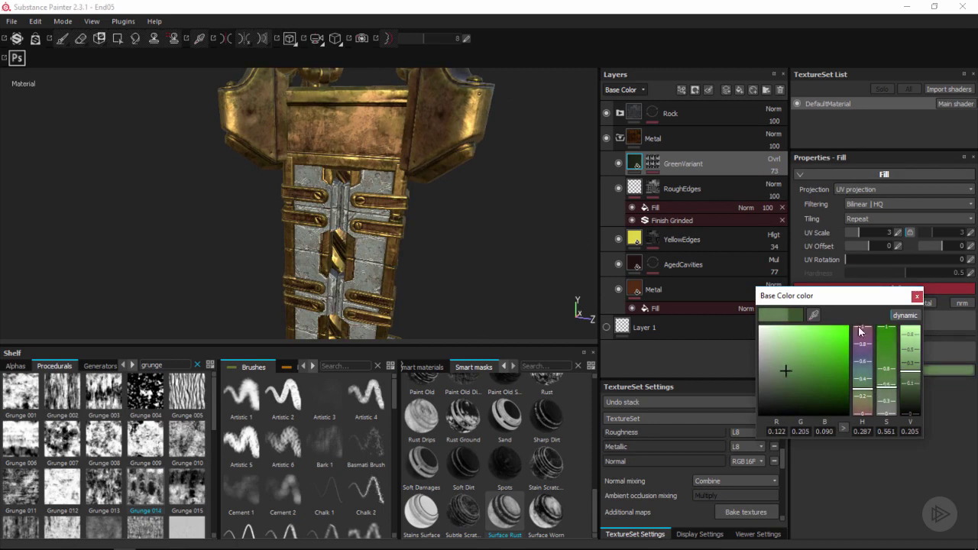
{"action": "left_click", "coordinate": [917, 296]}
Lower the GreenVariant layer's opacity to 61 while viewing the base color channel, and return to material view.
{"action": "left_click_drag", "start_coordinate": [393, 217], "coordinate": [374, 264], "text": "alt"}
{"action": "middle_click_drag", "start_coordinate": [374, 264], "coordinate": [378, 210], "text": "alt"}
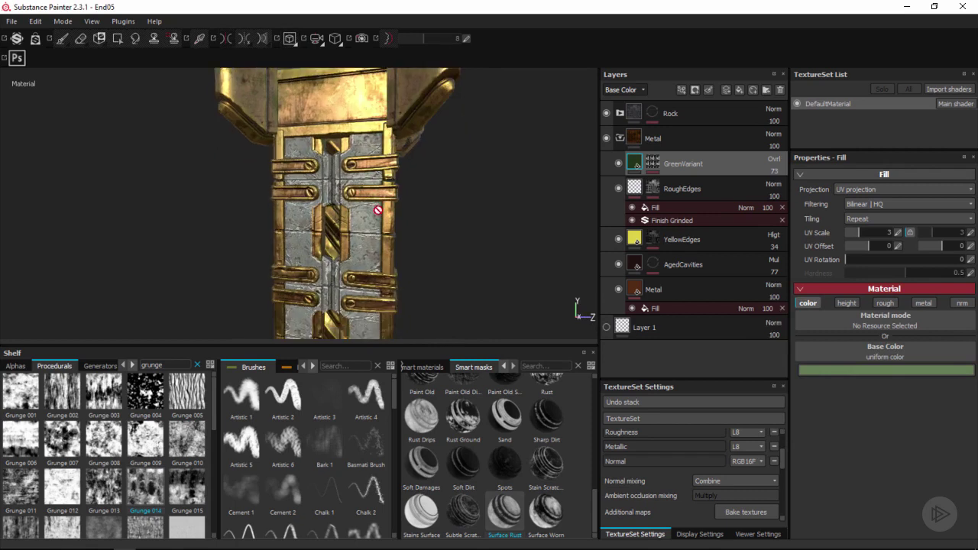
{"action": "left_click_drag", "start_coordinate": [339, 184], "coordinate": [264, 270], "text": "alt"}
{"action": "key", "text": "c"}
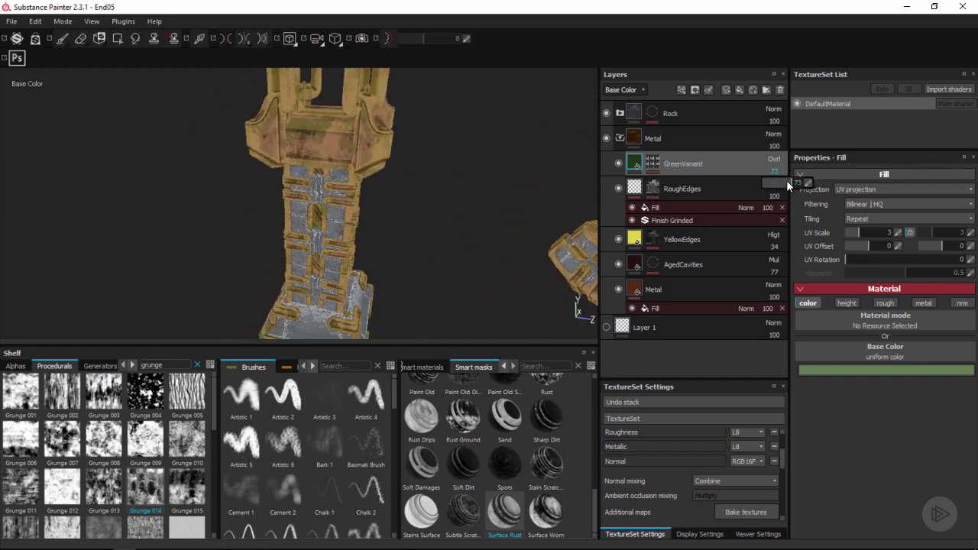
{"action": "key", "text": "m"}
Examine the green variation on the pillar's metal and the neighbouring pieces from several angles and distances, including the bolts.
{"action": "left_click_drag", "start_coordinate": [397, 223], "coordinate": [353, 218], "text": "alt"}
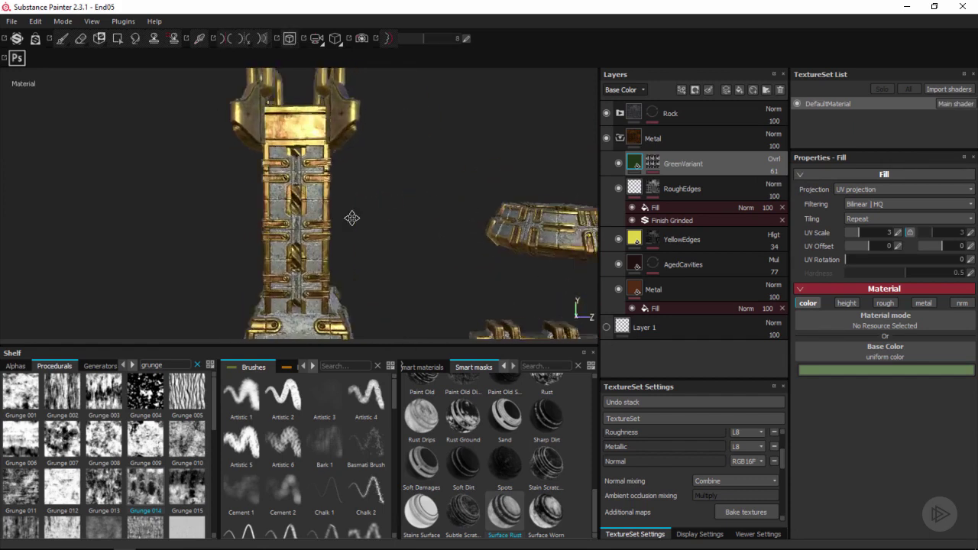
{"action": "middle_click_drag", "start_coordinate": [351, 218], "coordinate": [264, 210], "text": "alt"}
{"action": "left_click_drag", "start_coordinate": [321, 199], "coordinate": [294, 217], "text": "alt"}
{"action": "right_click_drag", "start_coordinate": [294, 218], "coordinate": [365, 240], "text": "alt"}
{"action": "left_click_drag", "start_coordinate": [366, 240], "coordinate": [409, 220], "text": "alt"}
{"action": "left_click_drag", "start_coordinate": [344, 184], "coordinate": [313, 192], "text": "alt"}
{"action": "middle_click_drag", "start_coordinate": [260, 200], "coordinate": [527, 196], "text": "alt"}
{"action": "left_click_drag", "start_coordinate": [386, 197], "coordinate": [293, 171], "text": "alt"}
{"action": "right_click_drag", "start_coordinate": [381, 245], "coordinate": [473, 177], "text": "alt"}
{"action": "left_click_drag", "start_coordinate": [332, 213], "coordinate": [350, 226], "text": "alt"}
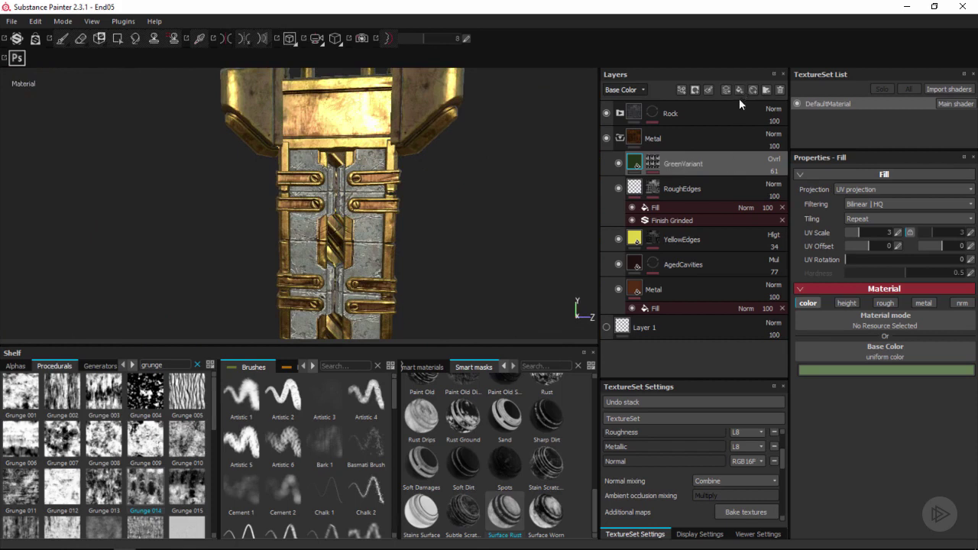
{"action": "middle_click_drag", "start_coordinate": [373, 204], "coordinate": [382, 177], "text": "alt"}
{"action": "right_click_drag", "start_coordinate": [410, 207], "coordinate": [369, 152], "text": "alt"}
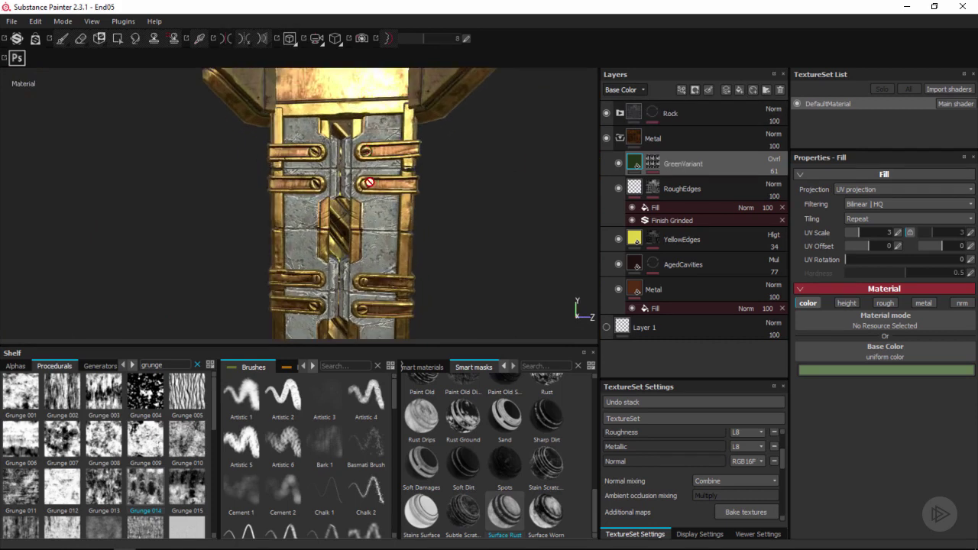
{"action": "middle_click_drag", "start_coordinate": [387, 220], "coordinate": [376, 233], "text": "alt"}
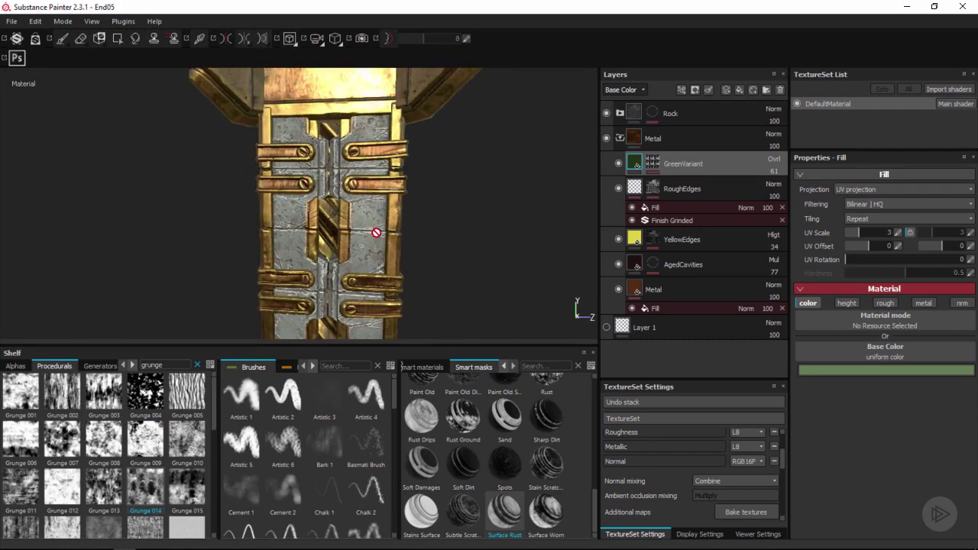
Add a fill layer named Bolts above GreenVariant and give it a medium grey base color.
{"action": "left_click", "coordinate": [739, 91]}
{"action": "double_click", "coordinate": [659, 167]}
{"action": "type", "text": "Bolts"}
{"action": "key", "text": "Return"}
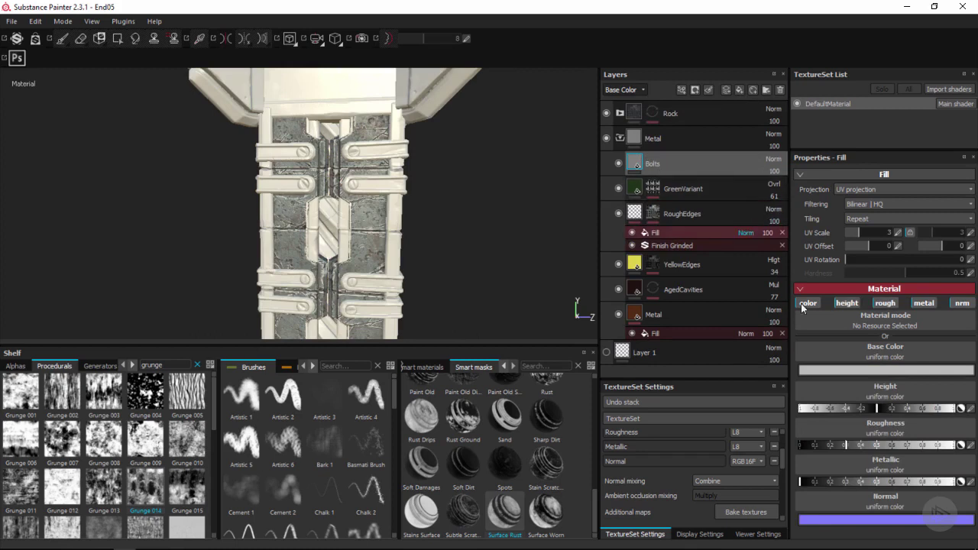
{"action": "left_click", "coordinate": [886, 371]}
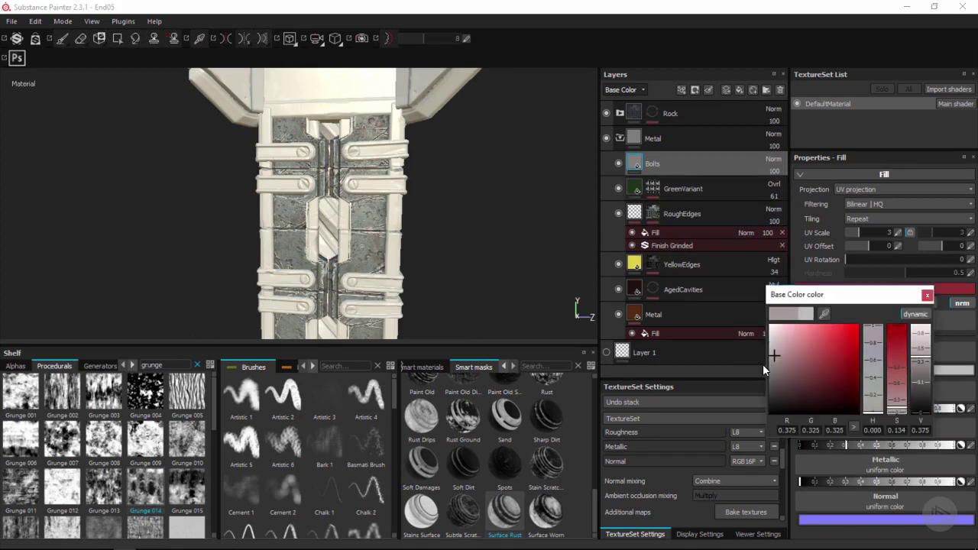
{"action": "left_click", "coordinate": [926, 294]}
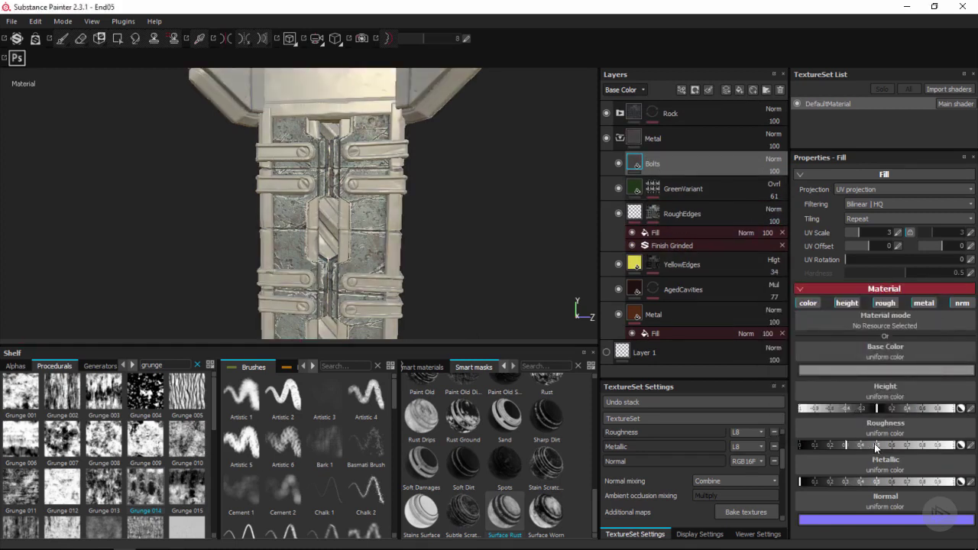
Limit the Bolts layer to the color and roughness channels and set its roughness to about 0.8.
{"action": "left_click", "coordinate": [899, 445]}
{"action": "left_click", "coordinate": [846, 303]}
{"action": "left_click", "coordinate": [924, 303]}
{"action": "left_click", "coordinate": [961, 304]}
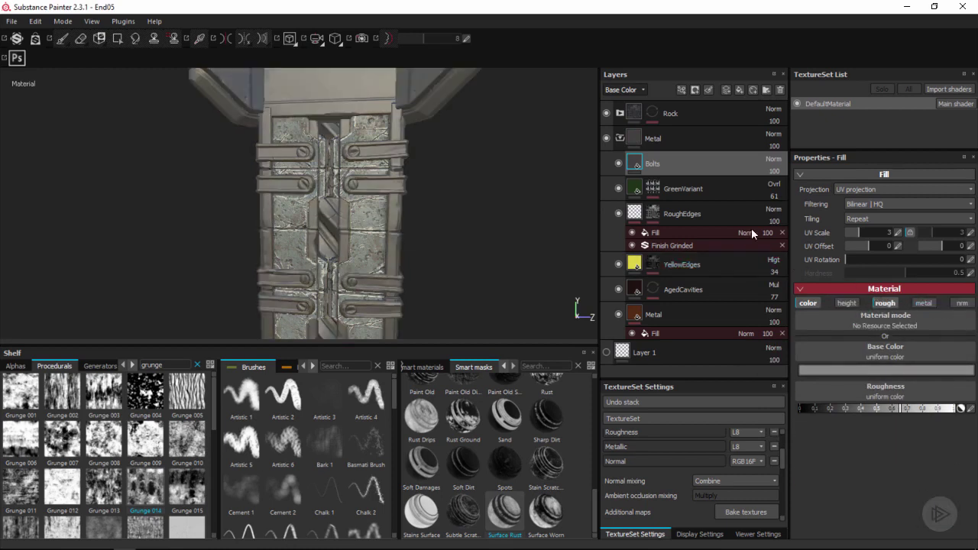
{"action": "left_click", "coordinate": [921, 410]}
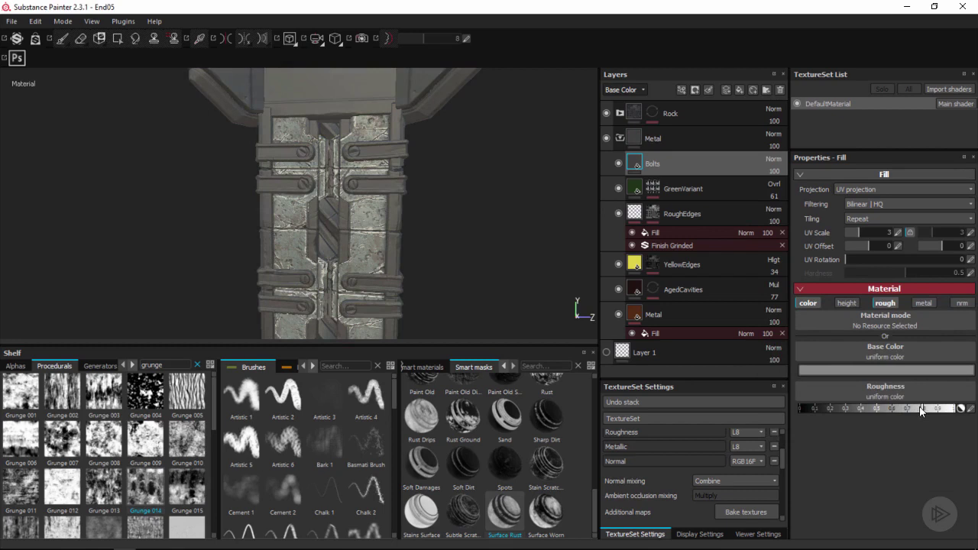
Set the Bolts layer's blend mode to Multiply and lower its opacity to 39.
{"action": "left_click", "coordinate": [773, 160]}
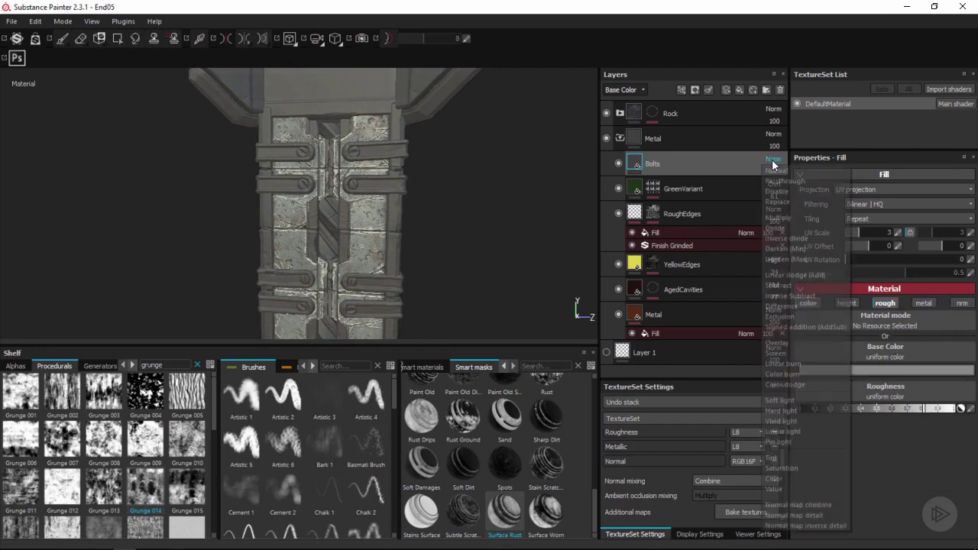
{"action": "left_click", "coordinate": [790, 216]}
{"action": "left_click_drag", "start_coordinate": [784, 186], "coordinate": [769, 189]}
{"action": "left_click_drag", "start_coordinate": [506, 203], "coordinate": [544, 172], "text": "alt"}
{"action": "scroll", "coordinate": [396, 193], "scroll_direction": "up", "scroll_amount": 3}
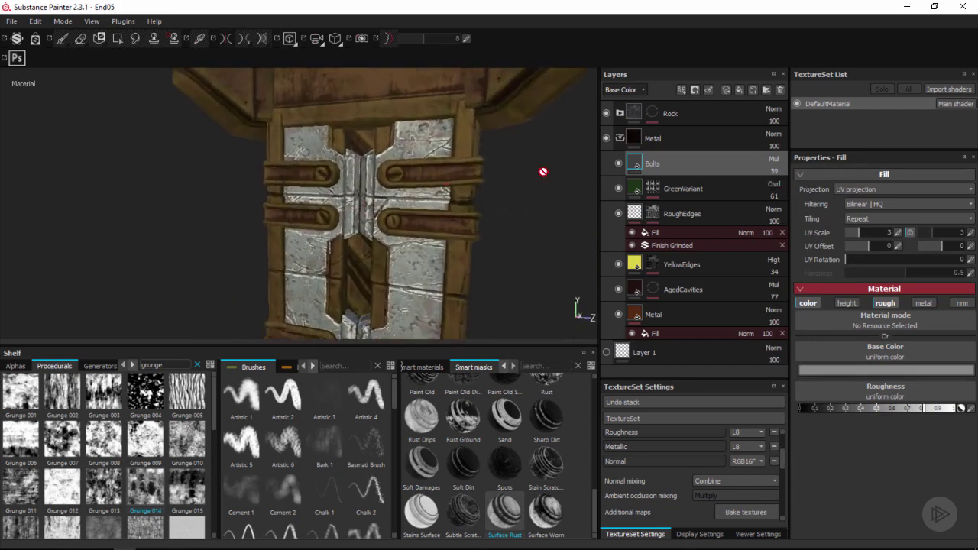
Add a black mask with a paint effect to the Bolts layer.
{"action": "right_click", "coordinate": [649, 165]}
{"action": "left_click", "coordinate": [682, 180]}
{"action": "right_click", "coordinate": [653, 163]}
{"action": "left_click", "coordinate": [690, 451]}
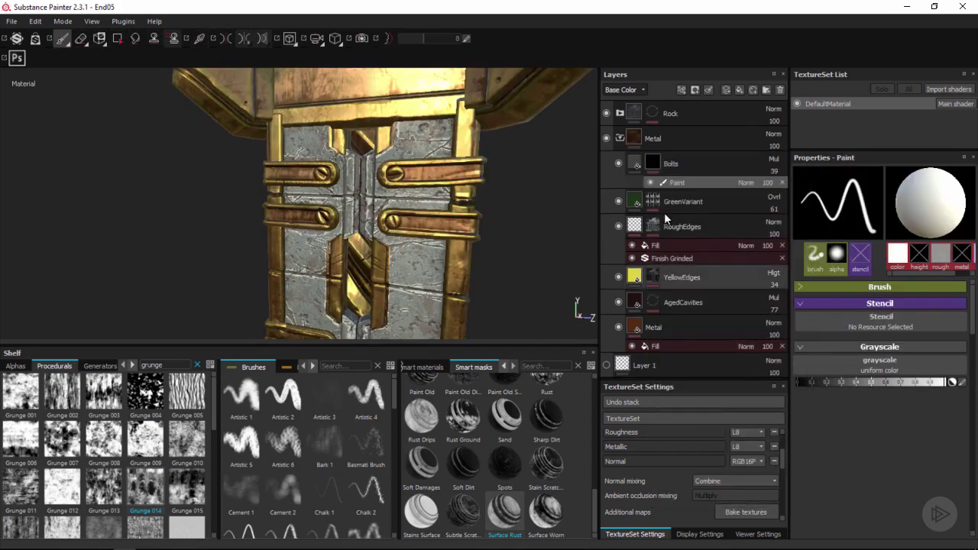
Undo the soft test stroke on the pillar's bolt and set up a hard round brush with a constant stroke width.
{"action": "mouse_move", "coordinate": [388, 168]}
{"action": "left_mouse_down", "text": "alt"}
{"action": "mouse_move", "coordinate": [413, 170]}
{"action": "mouse_move", "coordinate": [390, 169]}
{"action": "left_mouse_up", "text": "alt"}
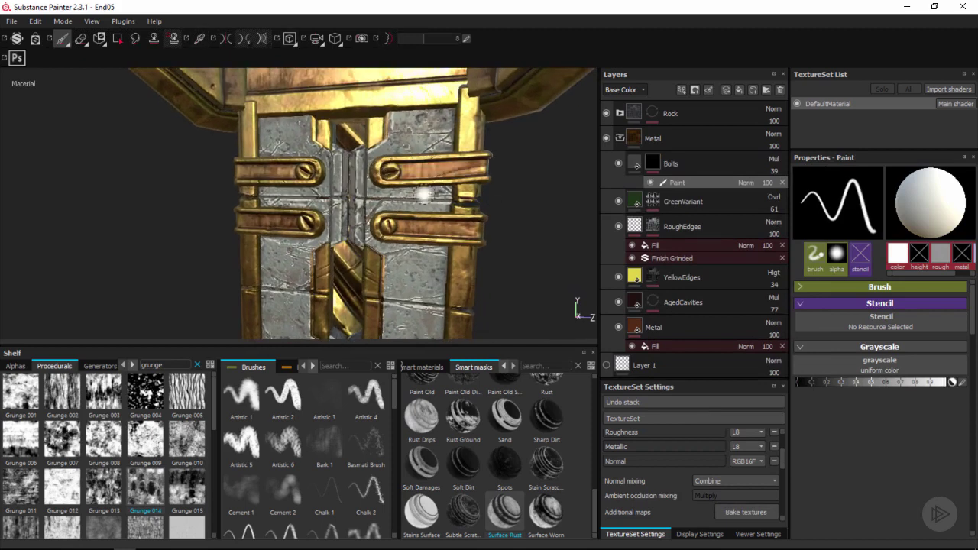
{"action": "right_click_drag", "start_coordinate": [394, 170], "coordinate": [416, 204], "text": "alt"}
{"action": "left_click_drag", "start_coordinate": [402, 185], "coordinate": [398, 174], "text": "alt"}
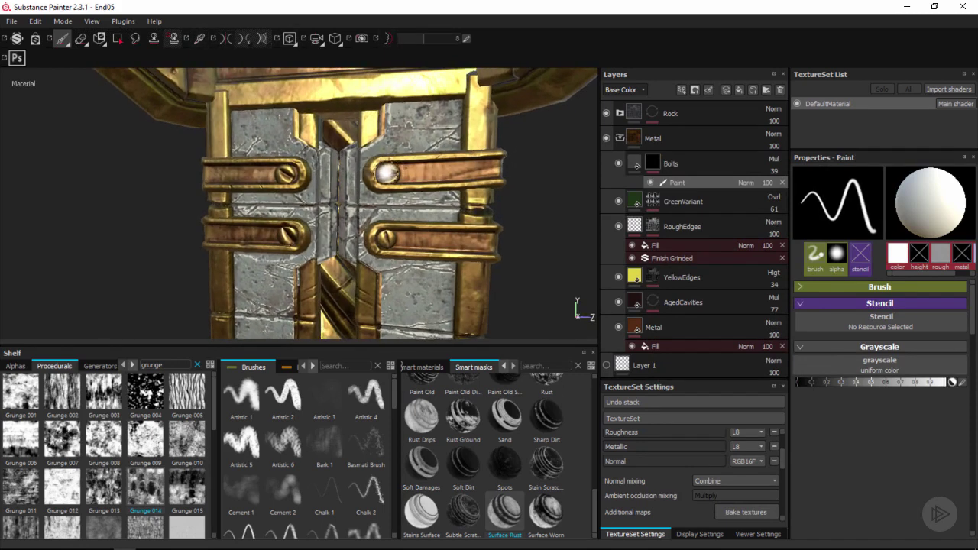
{"action": "key", "text": "ctrl+z"}
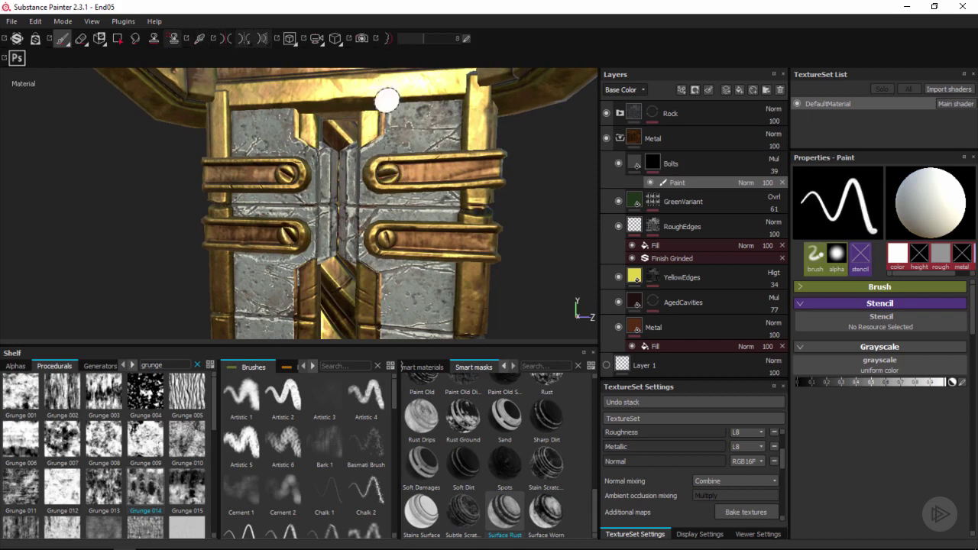
{"action": "left_click", "coordinate": [819, 262]}
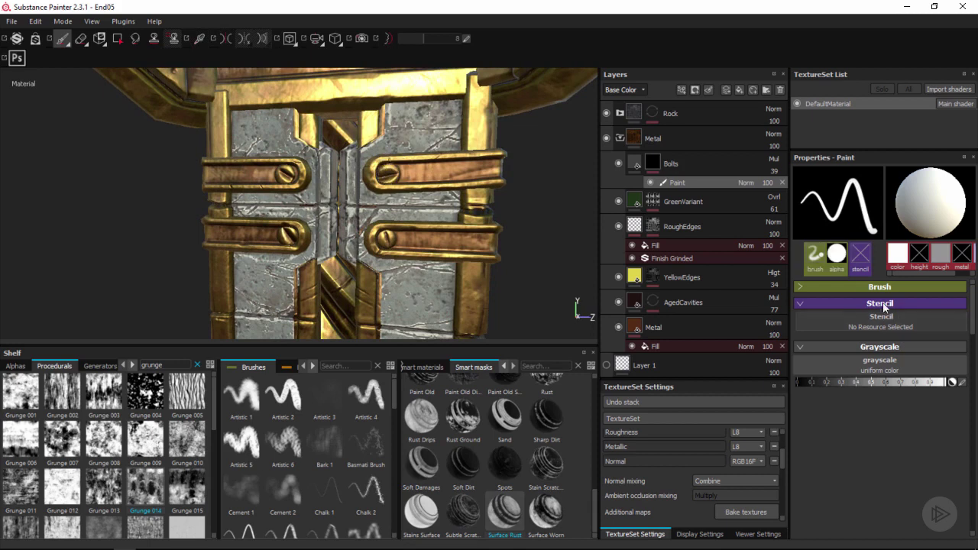
{"action": "left_click", "coordinate": [961, 301]}
{"action": "left_click", "coordinate": [946, 316]}
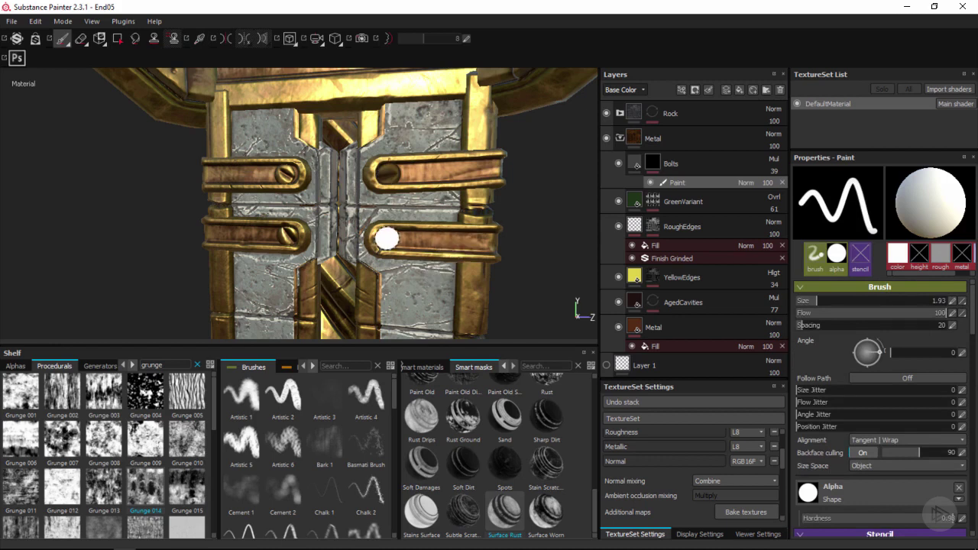
Paint the bolts on the pillar's upper front straps into the Bolts mask with a brush size of 1.77.
{"action": "left_click_drag", "start_coordinate": [392, 235], "coordinate": [299, 167], "text": "alt"}
{"action": "right_click_drag", "start_coordinate": [292, 169], "coordinate": [291, 168], "text": "ctrl"}
{"action": "left_click", "coordinate": [291, 169]}
{"action": "middle_click_drag", "start_coordinate": [307, 223], "coordinate": [324, 189], "text": "alt"}
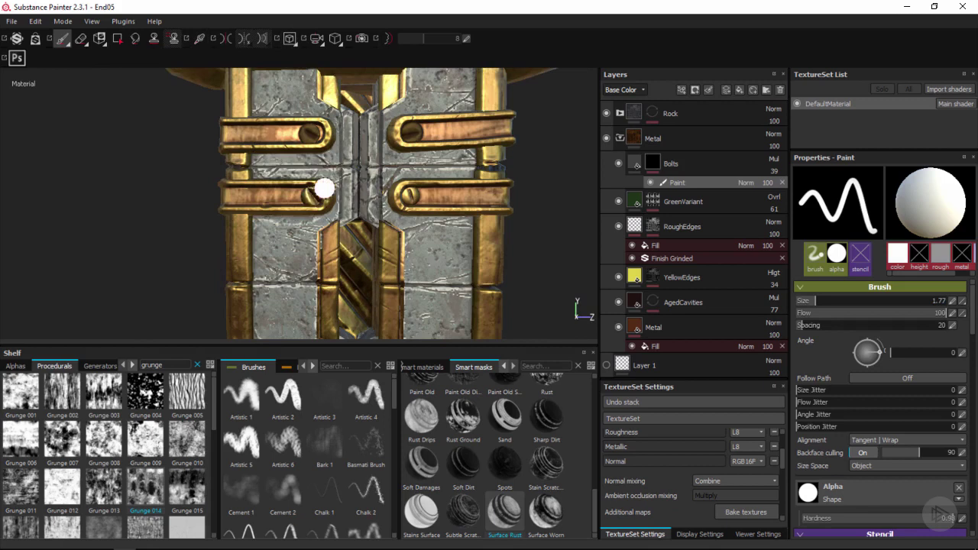
{"action": "left_click_drag", "start_coordinate": [360, 212], "coordinate": [402, 197], "text": "alt"}
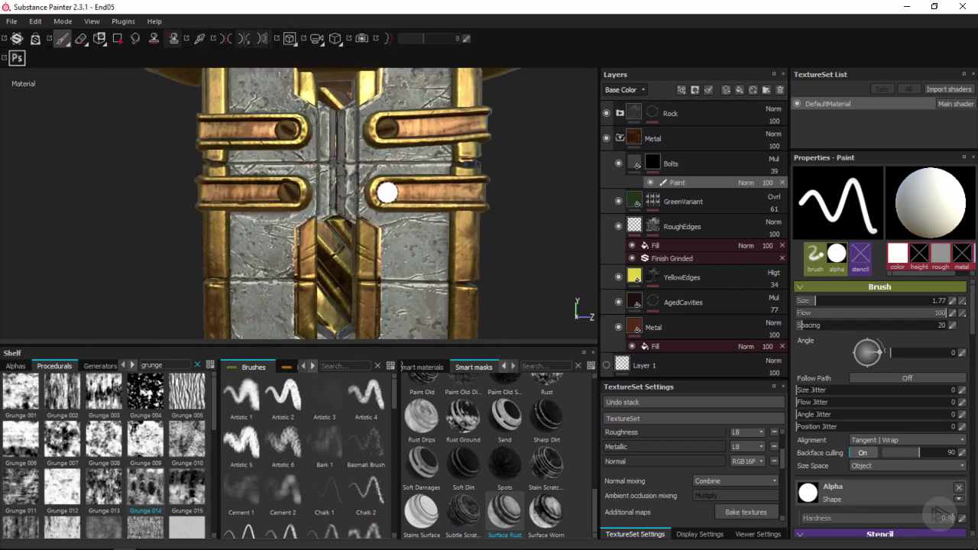
{"action": "left_click", "coordinate": [388, 193]}
Paint the four bolts on the pillar's middle front straps into the Bolts mask.
{"action": "middle_click_drag", "start_coordinate": [386, 253], "coordinate": [390, 51], "text": "alt"}
{"action": "right_click_drag", "start_coordinate": [390, 50], "coordinate": [510, 228], "text": "alt"}
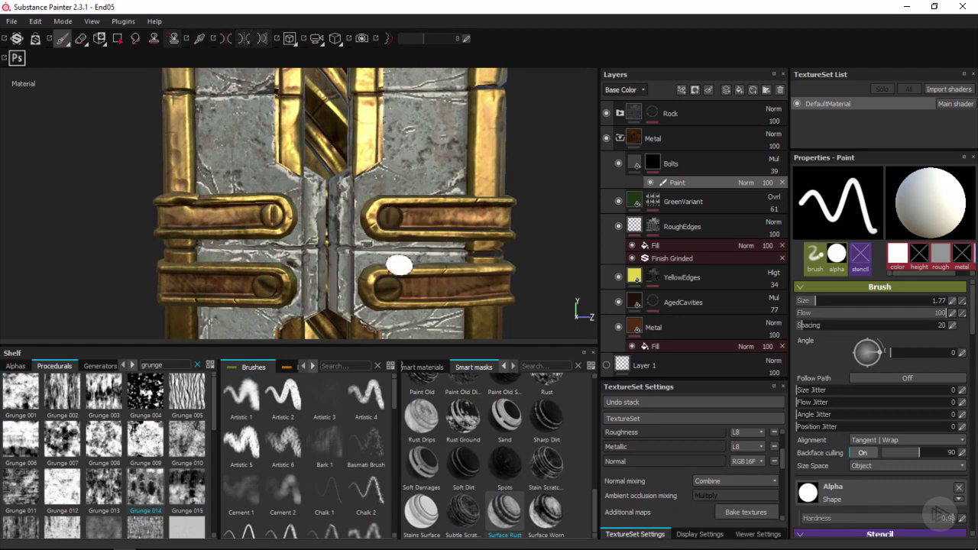
{"action": "left_click_drag", "start_coordinate": [399, 267], "coordinate": [362, 188], "text": "alt"}
{"action": "middle_click_drag", "start_coordinate": [395, 239], "coordinate": [411, 191], "text": "alt"}
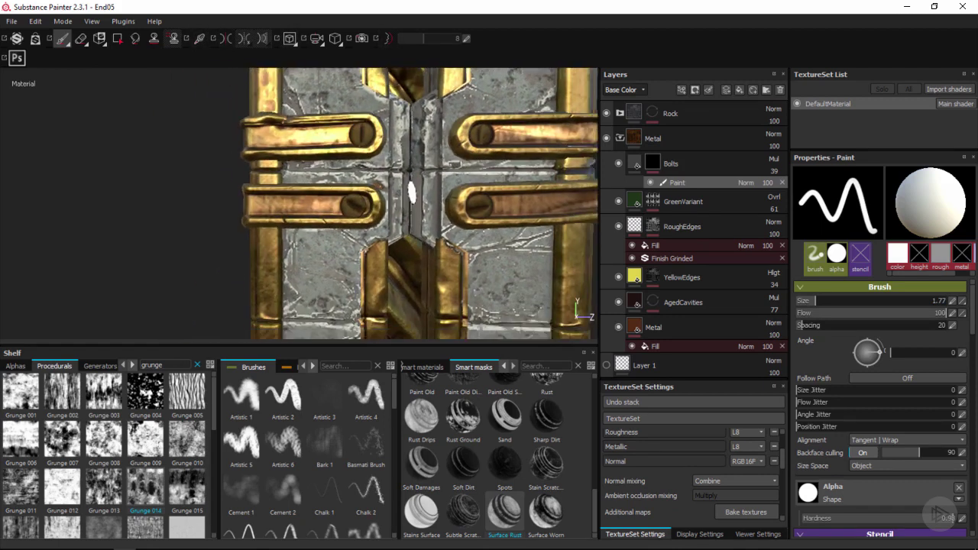
Paint the four bolts on the pillar's lowest front straps into the mask, adjusting the brush size to 1.52 and 1.67.
{"action": "middle_click_drag", "start_coordinate": [443, 305], "coordinate": [422, 76], "text": "alt"}
{"action": "middle_click_drag", "start_coordinate": [333, 222], "coordinate": [328, 209], "text": "alt"}
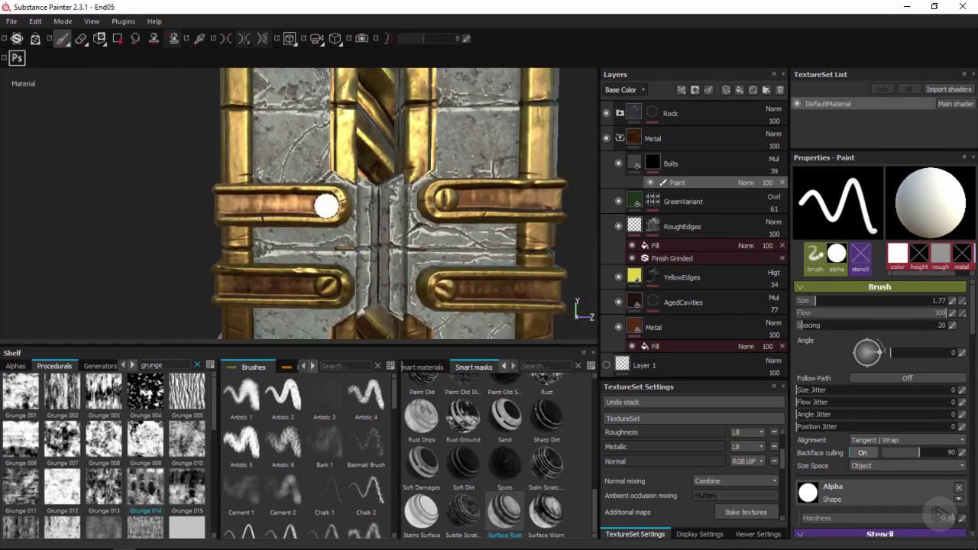
{"action": "right_click_drag", "start_coordinate": [328, 205], "coordinate": [324, 203], "text": "ctrl"}
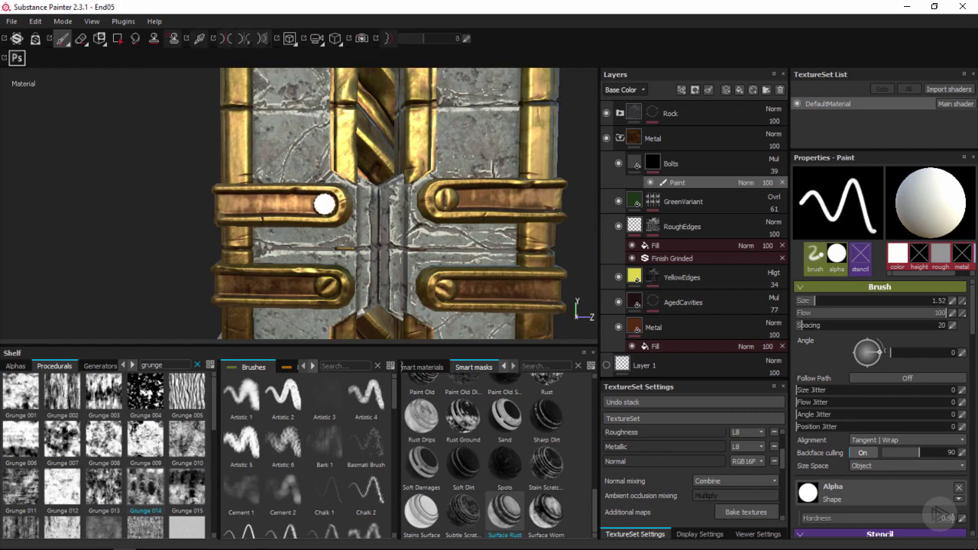
{"action": "left_click", "coordinate": [324, 204]}
{"action": "middle_click_drag", "start_coordinate": [447, 221], "coordinate": [430, 220], "text": "alt"}
{"action": "right_click_drag", "start_coordinate": [428, 201], "coordinate": [430, 200], "text": "ctrl"}
{"action": "key", "text": "bracketright"}
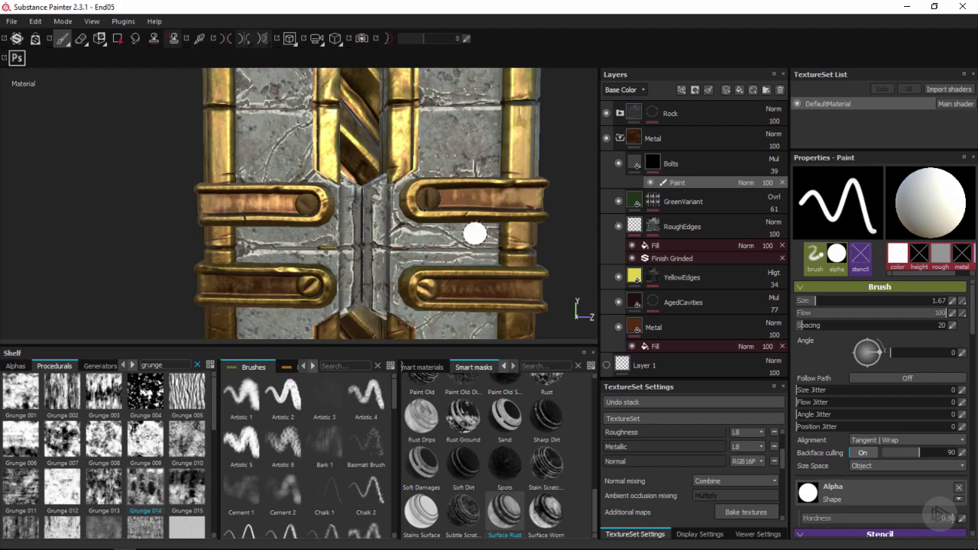
{"action": "left_click_drag", "start_coordinate": [473, 232], "coordinate": [446, 203], "text": "alt"}
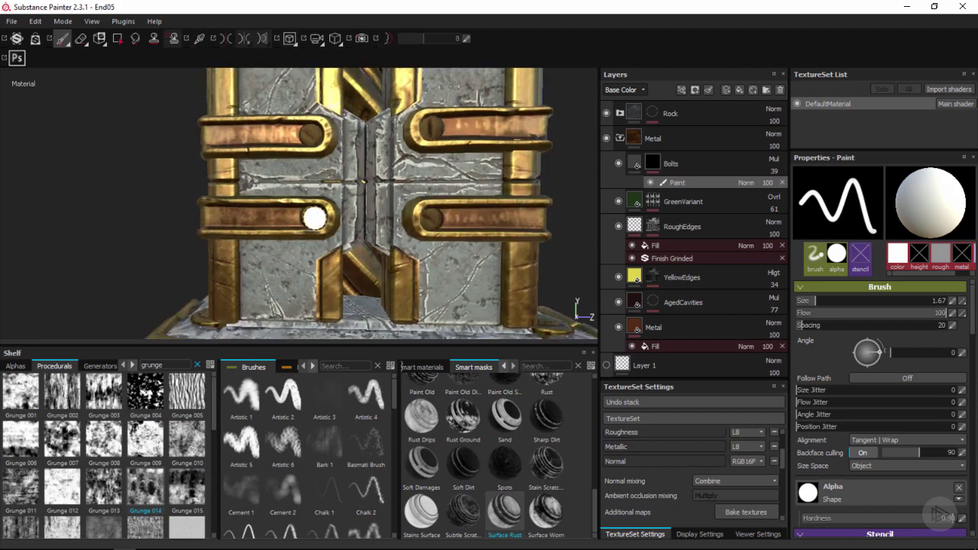
{"action": "mouse_move", "coordinate": [371, 244]}
{"action": "left_mouse_down", "text": "alt"}
{"action": "mouse_move", "coordinate": [328, 188]}
{"action": "mouse_move", "coordinate": [353, 240]}
{"action": "left_mouse_up", "text": "alt"}
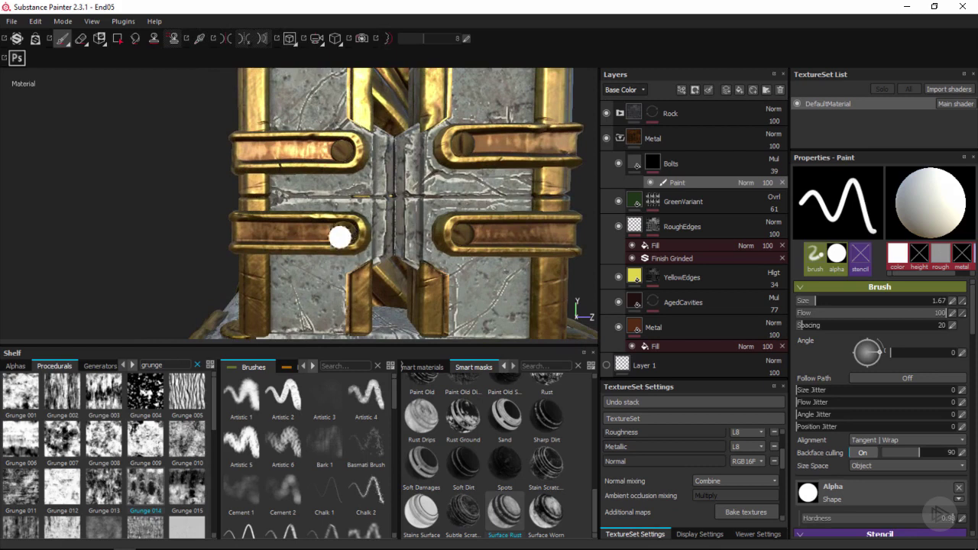
Mask in the bolts on the corner columns beside the twisted core, adjusting the brush size to 1.47 and 1.57.
{"action": "left_click_drag", "start_coordinate": [345, 232], "coordinate": [327, 264], "text": "alt"}
{"action": "right_click_drag", "start_coordinate": [351, 249], "coordinate": [316, 273], "text": "shift"}
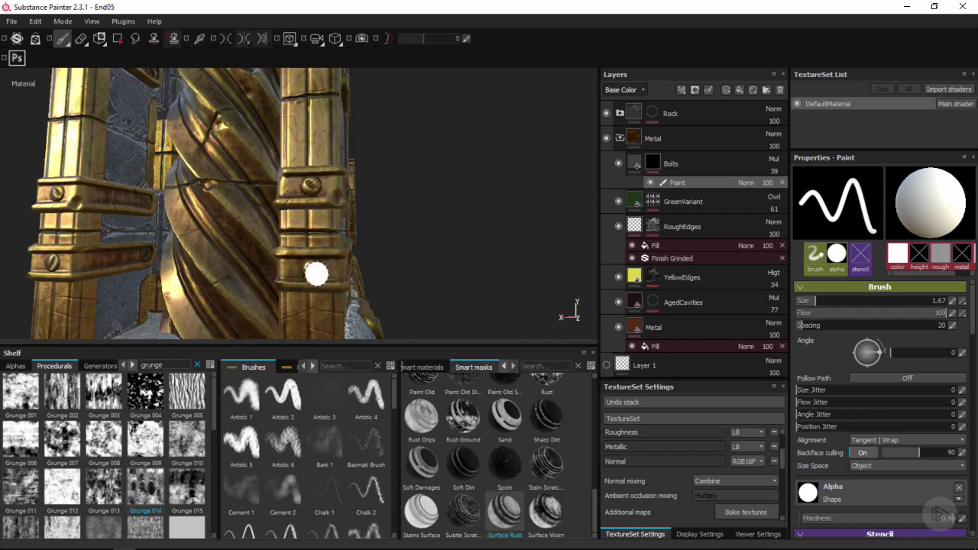
{"action": "key", "text": "bracketleft"}
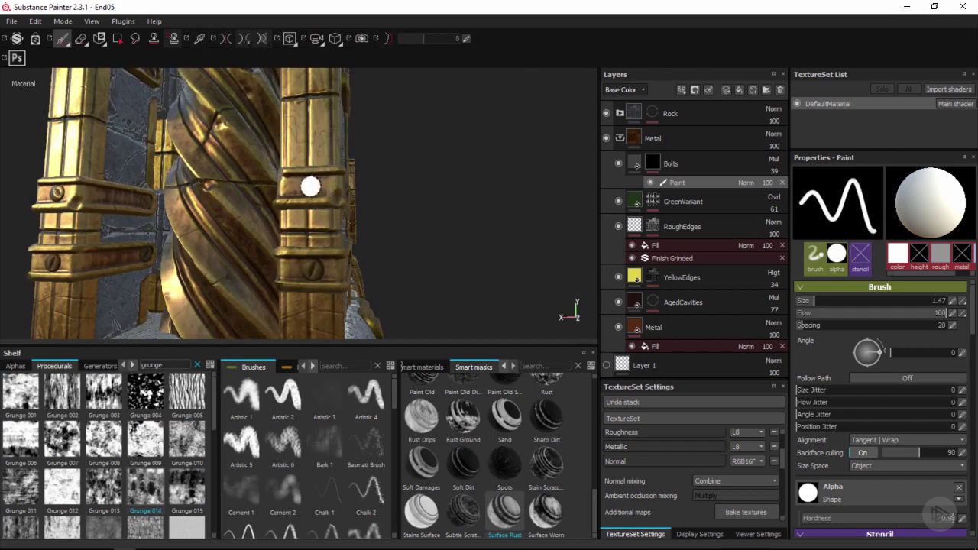
{"action": "mouse_move", "coordinate": [345, 158]}
{"action": "left_mouse_down", "text": "alt"}
{"action": "mouse_move", "coordinate": [336, 213]}
{"action": "mouse_move", "coordinate": [331, 181]}
{"action": "mouse_move", "coordinate": [343, 193]}
{"action": "left_mouse_up", "text": "alt"}
{"action": "mouse_move", "coordinate": [355, 229]}
{"action": "left_mouse_down", "text": "alt"}
{"action": "mouse_move", "coordinate": [341, 215]}
{"action": "mouse_move", "coordinate": [362, 282]}
{"action": "mouse_move", "coordinate": [341, 188]}
{"action": "left_mouse_up", "text": "alt"}
{"action": "left_click_drag", "start_coordinate": [371, 149], "coordinate": [354, 210], "text": "alt"}
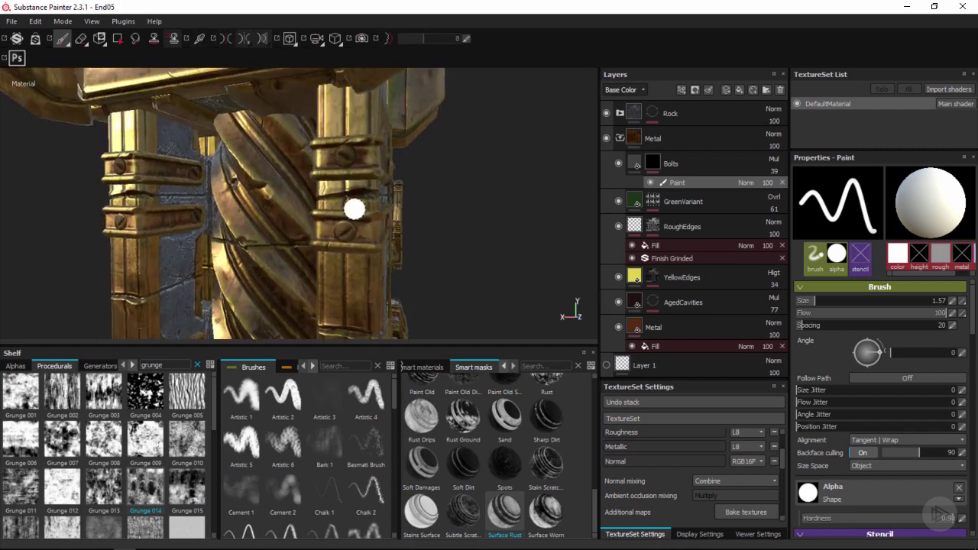
Paint the upper bolts on the next pair of corner columns into the Bolts mask.
{"action": "mouse_move", "coordinate": [345, 156]}
{"action": "left_mouse_down", "text": "alt"}
{"action": "mouse_move", "coordinate": [403, 175]}
{"action": "mouse_move", "coordinate": [256, 183]}
{"action": "mouse_move", "coordinate": [313, 129]}
{"action": "mouse_move", "coordinate": [441, 199]}
{"action": "mouse_move", "coordinate": [394, 196]}
{"action": "left_mouse_up", "text": "alt"}
{"action": "right_click_drag", "start_coordinate": [396, 196], "coordinate": [353, 195], "text": "shift"}
{"action": "left_click_drag", "start_coordinate": [459, 256], "coordinate": [419, 270], "text": "alt"}
{"action": "right_click_drag", "start_coordinate": [419, 270], "coordinate": [329, 170], "text": "alt"}
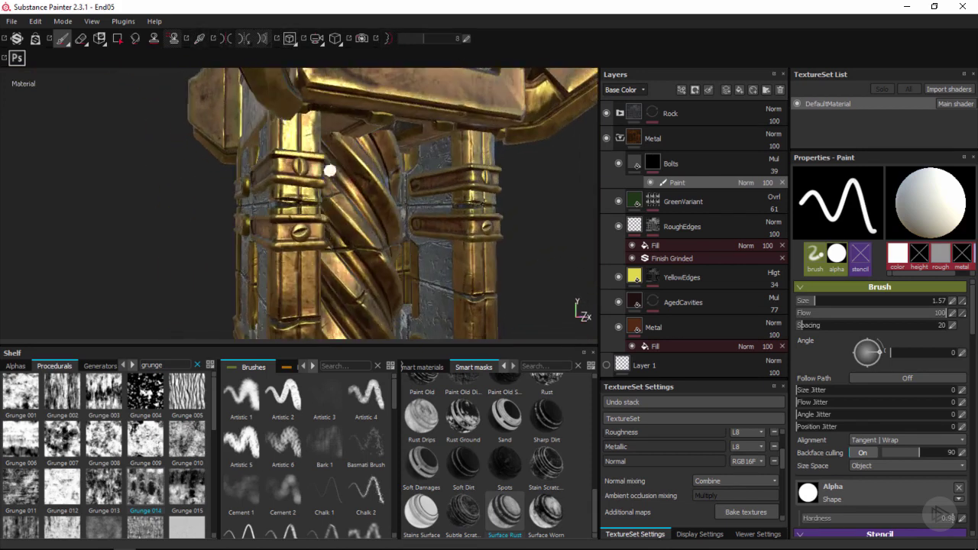
{"action": "left_click_drag", "start_coordinate": [310, 179], "coordinate": [329, 210], "text": "alt"}
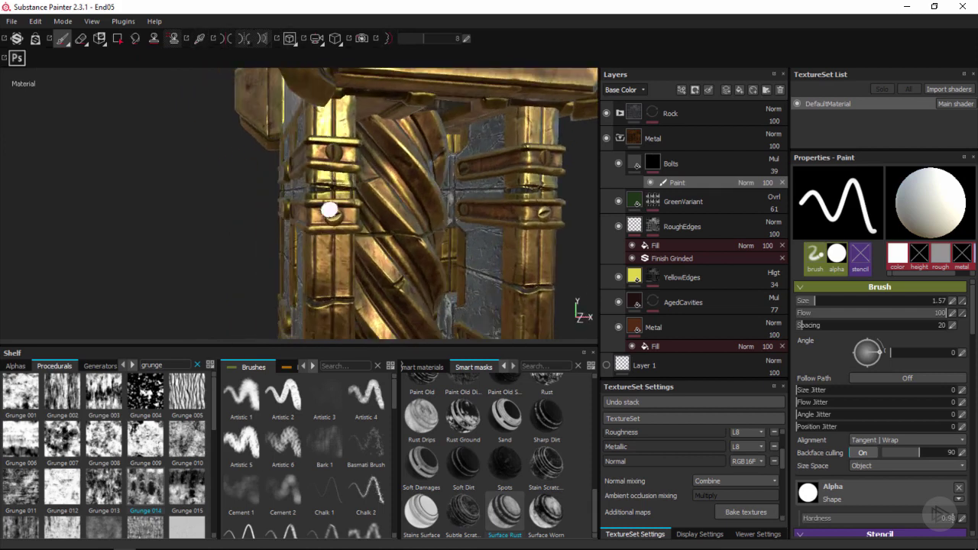
{"action": "left_click_drag", "start_coordinate": [369, 247], "coordinate": [338, 203], "text": "alt"}
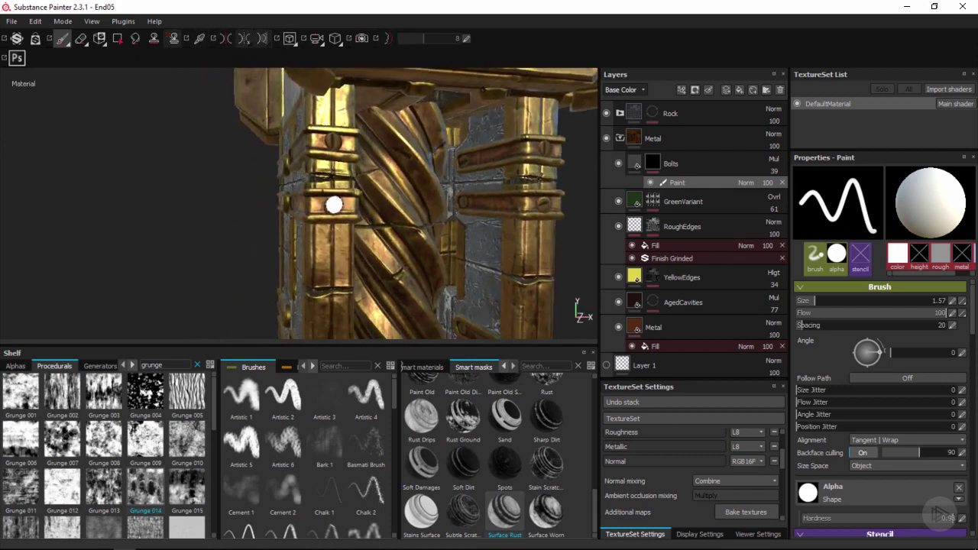
Paint the lower bolts on the same corner columns into the mask with the brush size at 1.71.
{"action": "middle_click_drag", "start_coordinate": [374, 251], "coordinate": [369, 159], "text": "alt"}
{"action": "mouse_move", "coordinate": [365, 158]}
{"action": "right_mouse_down", "text": "ctrl"}
{"action": "mouse_move", "coordinate": [378, 145]}
{"action": "mouse_move", "coordinate": [351, 146]}
{"action": "right_mouse_up", "text": "ctrl"}
{"action": "left_click_drag", "start_coordinate": [350, 123], "coordinate": [372, 198], "text": "alt"}
{"action": "right_click_drag", "start_coordinate": [372, 195], "coordinate": [372, 194], "text": "ctrl"}
{"action": "middle_click_drag", "start_coordinate": [392, 241], "coordinate": [374, 195], "text": "alt"}
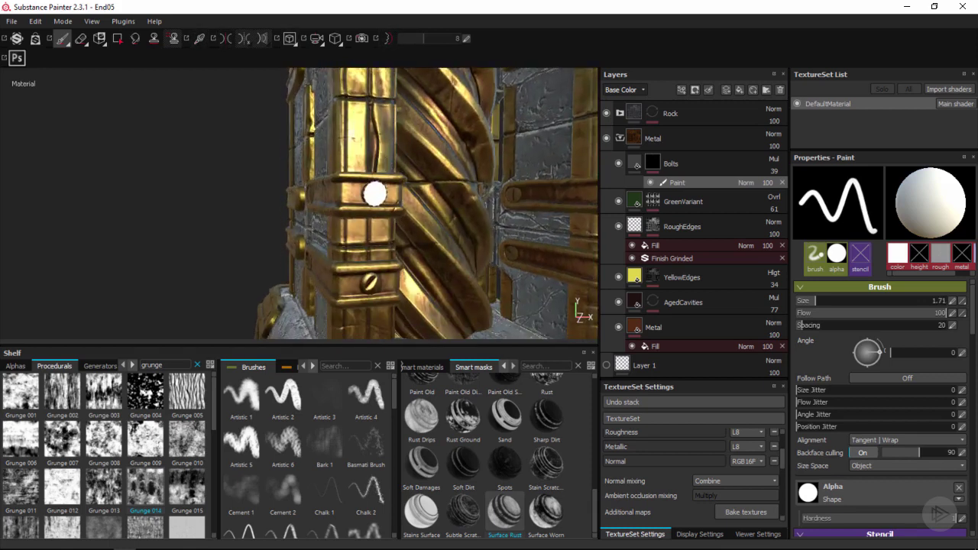
{"action": "left_click_drag", "start_coordinate": [373, 192], "coordinate": [389, 197], "text": "alt"}
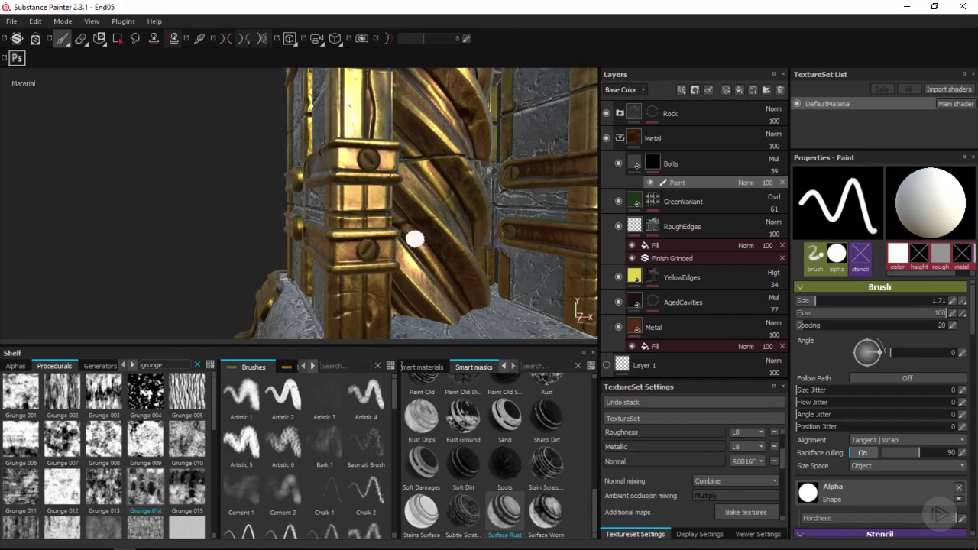
Paint the lower bolts on the next side's corner column into the mask with a brush size of 1.41.
{"action": "right_click_drag", "start_coordinate": [481, 235], "coordinate": [373, 198], "text": "alt"}
{"action": "left_click_drag", "start_coordinate": [373, 199], "coordinate": [328, 196], "text": "alt"}
{"action": "right_click_drag", "start_coordinate": [424, 187], "coordinate": [452, 227], "text": "alt"}
{"action": "middle_click_drag", "start_coordinate": [405, 244], "coordinate": [397, 182], "text": "alt"}
{"action": "mouse_move", "coordinate": [396, 181]}
{"action": "right_mouse_down", "text": "alt"}
{"action": "mouse_move", "coordinate": [418, 189]}
{"action": "mouse_move", "coordinate": [389, 223]}
{"action": "right_mouse_up", "text": "alt"}
{"action": "left_click", "coordinate": [366, 224]}
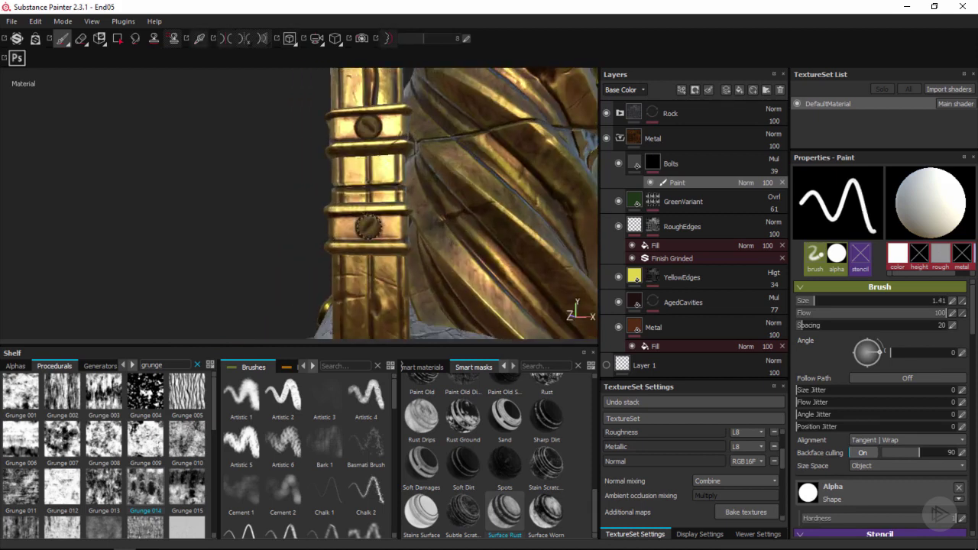
Enlarge the brush to 2.64 and paint the large bolt on the bracket's rounded end into the Bolts mask.
{"action": "left_click_drag", "start_coordinate": [368, 227], "coordinate": [504, 229], "text": "alt"}
{"action": "left_click", "coordinate": [448, 196]}
{"action": "middle_click_drag", "start_coordinate": [507, 234], "coordinate": [464, 116], "text": "alt"}
{"action": "middle_click_drag", "start_coordinate": [460, 279], "coordinate": [447, 205], "text": "alt"}
{"action": "left_click_drag", "start_coordinate": [447, 205], "coordinate": [426, 245], "text": "alt"}
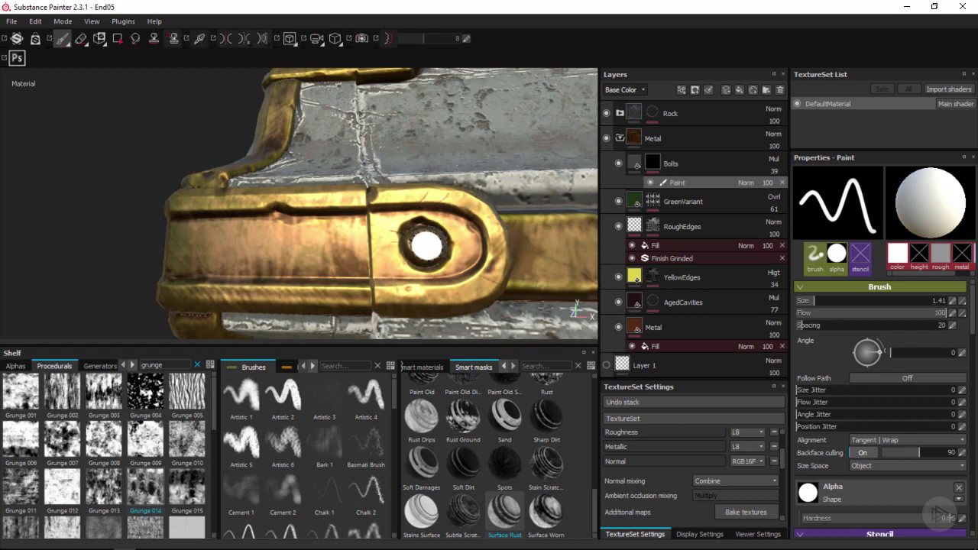
{"action": "right_click_drag", "start_coordinate": [422, 244], "coordinate": [435, 245], "text": "ctrl"}
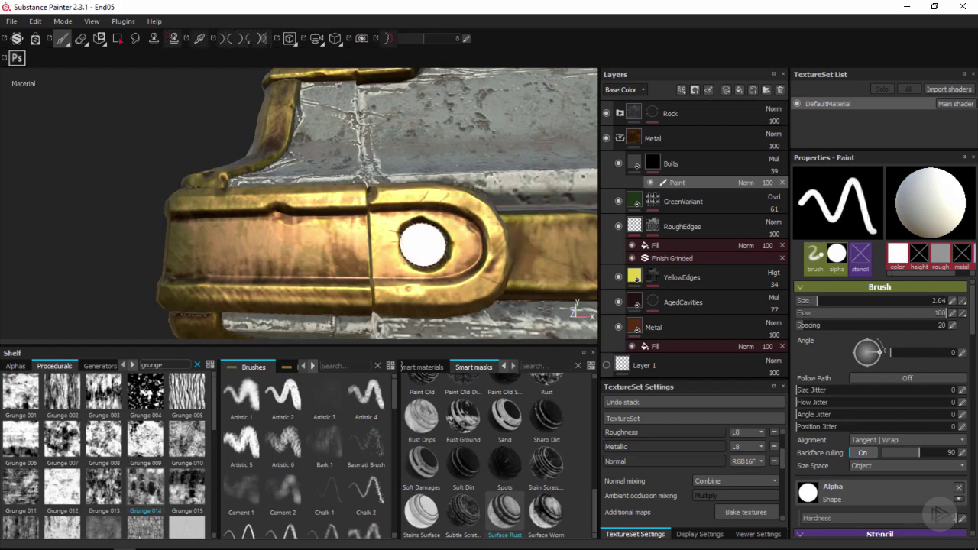
{"action": "left_click_drag", "start_coordinate": [432, 244], "coordinate": [348, 229], "text": "alt"}
Paint the remaining bolts into the Bolts mask with the brush size reduced to 1.66.
{"action": "left_click_drag", "start_coordinate": [375, 179], "coordinate": [333, 174], "text": "alt"}
{"action": "middle_click_drag", "start_coordinate": [344, 152], "coordinate": [349, 168], "text": "alt"}
{"action": "right_click_drag", "start_coordinate": [349, 167], "coordinate": [340, 187], "text": "alt"}
{"action": "middle_click_drag", "start_coordinate": [332, 237], "coordinate": [485, 183], "text": "alt"}
{"action": "left_click", "coordinate": [274, 129]}
{"action": "middle_click_drag", "start_coordinate": [288, 233], "coordinate": [312, 107], "text": "alt"}
{"action": "left_click_drag", "start_coordinate": [312, 222], "coordinate": [313, 183], "text": "alt"}
{"action": "right_click_drag", "start_coordinate": [310, 232], "coordinate": [294, 168], "text": "alt"}
{"action": "middle_click_drag", "start_coordinate": [306, 157], "coordinate": [294, 198], "text": "alt"}
{"action": "left_click_drag", "start_coordinate": [294, 199], "coordinate": [330, 182], "text": "alt"}
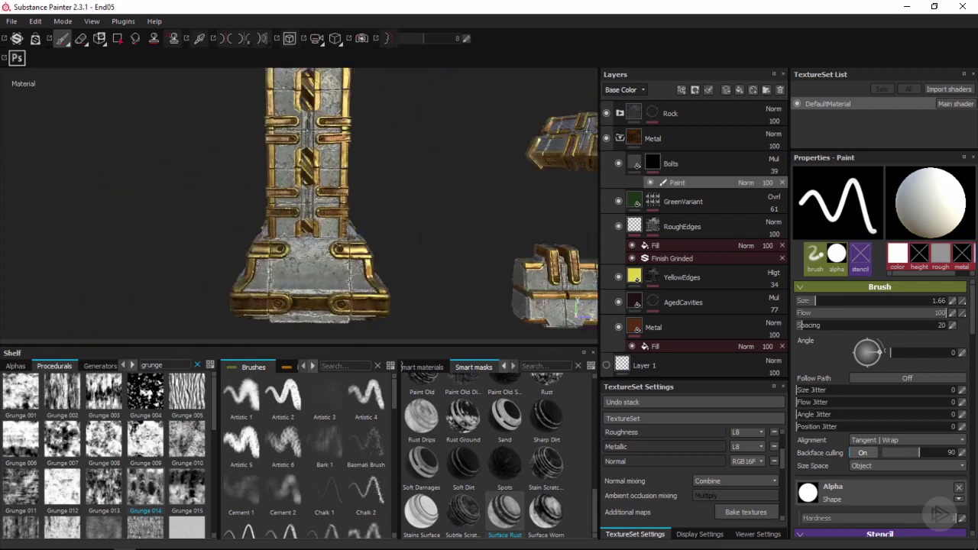
Raise the Bolts layer's opacity to 53 and check the bolts across the whole pillar.
{"action": "middle_click_drag", "start_coordinate": [330, 182], "coordinate": [354, 224], "text": "alt"}
{"action": "left_click_drag", "start_coordinate": [354, 225], "coordinate": [373, 233], "text": "alt"}
{"action": "right_click_drag", "start_coordinate": [372, 233], "coordinate": [380, 236], "text": "alt"}
{"action": "left_click_drag", "start_coordinate": [379, 235], "coordinate": [425, 221], "text": "alt"}
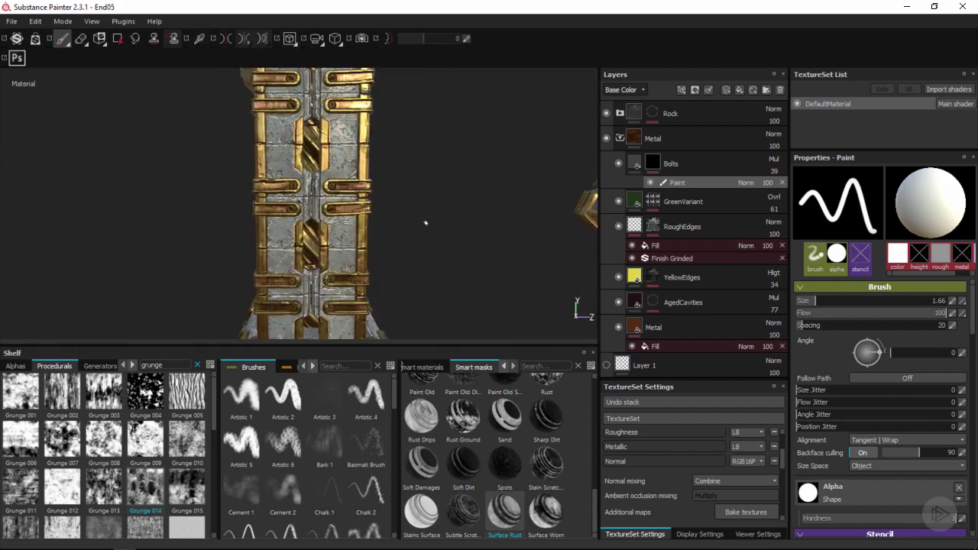
{"action": "left_click_drag", "start_coordinate": [782, 183], "coordinate": [784, 182]}
{"action": "right_click_drag", "start_coordinate": [471, 260], "coordinate": [445, 220], "text": "alt"}
{"action": "mouse_move", "coordinate": [444, 220]}
{"action": "left_mouse_down", "text": "alt"}
{"action": "mouse_move", "coordinate": [428, 192]}
{"action": "mouse_move", "coordinate": [333, 195]}
{"action": "mouse_move", "coordinate": [453, 216]}
{"action": "left_mouse_up", "text": "alt"}
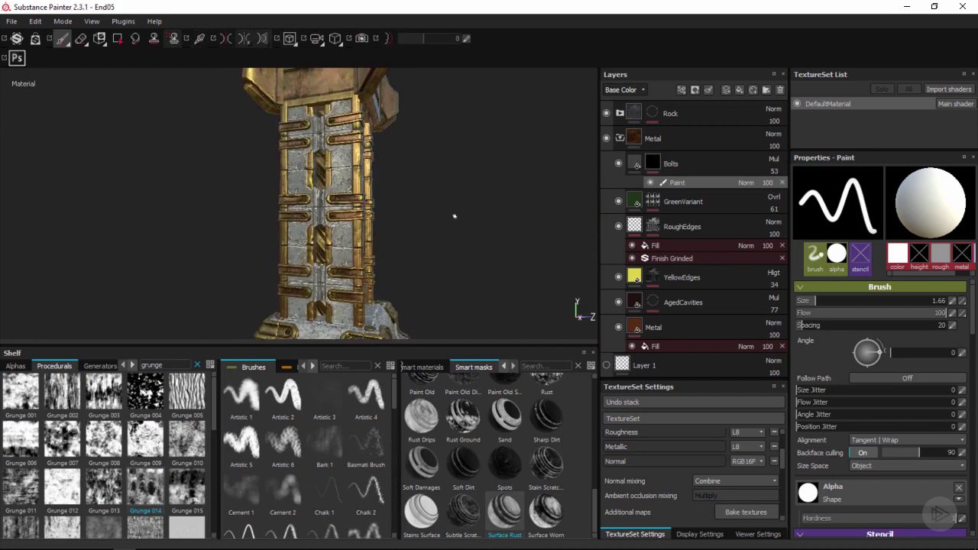
Change the base Metal layer's base color to a brighter, more saturated and redder copper tone.
{"action": "left_click", "coordinate": [696, 329]}
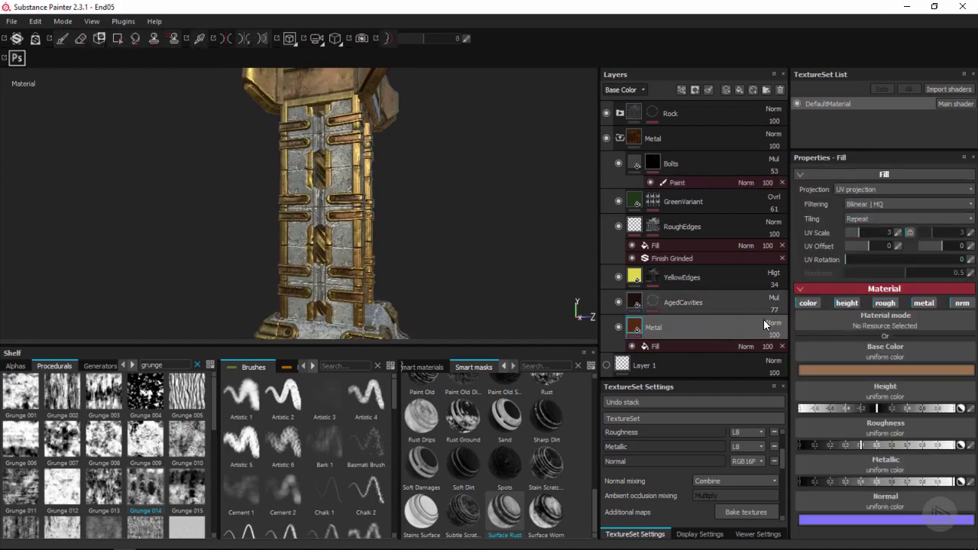
{"action": "left_click", "coordinate": [860, 372]}
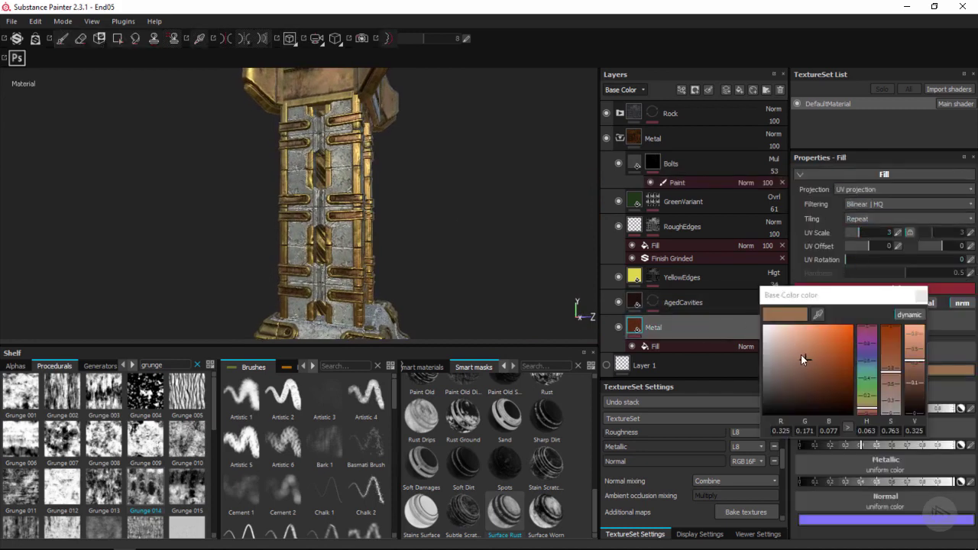
{"action": "left_click", "coordinate": [801, 354]}
{"action": "left_click_drag", "start_coordinate": [801, 354], "coordinate": [810, 352]}
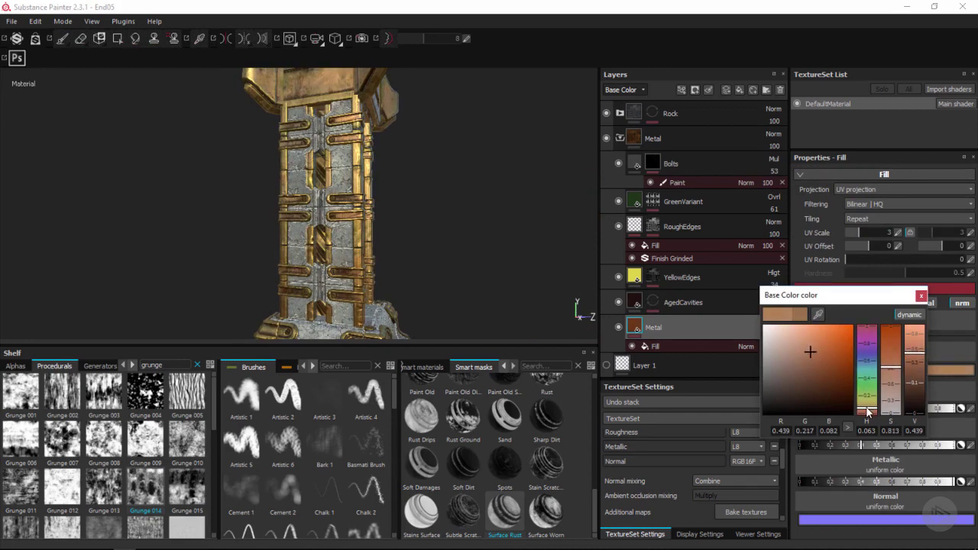
{"action": "left_click_drag", "start_coordinate": [867, 411], "coordinate": [867, 412]}
{"action": "left_click_drag", "start_coordinate": [502, 277], "coordinate": [447, 216], "text": "alt"}
{"action": "left_click", "coordinate": [922, 296]}
Raise the Bolts layer's opacity to 75 and review the pillar from several angles.
{"action": "left_click", "coordinate": [756, 183]}
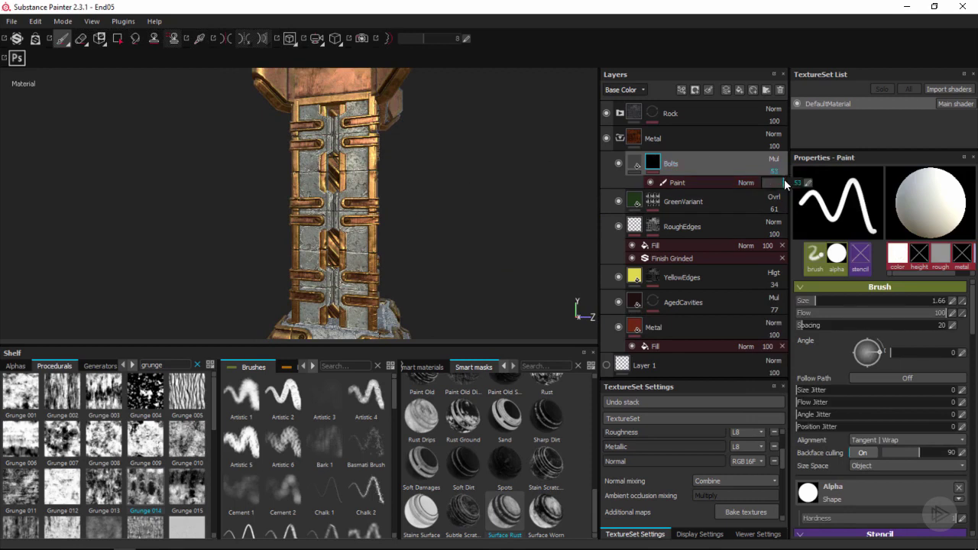
{"action": "left_click_drag", "start_coordinate": [790, 182], "coordinate": [793, 182]}
{"action": "middle_click_drag", "start_coordinate": [442, 254], "coordinate": [449, 216], "text": "alt"}
{"action": "left_click_drag", "start_coordinate": [449, 216], "coordinate": [372, 217], "text": "alt"}
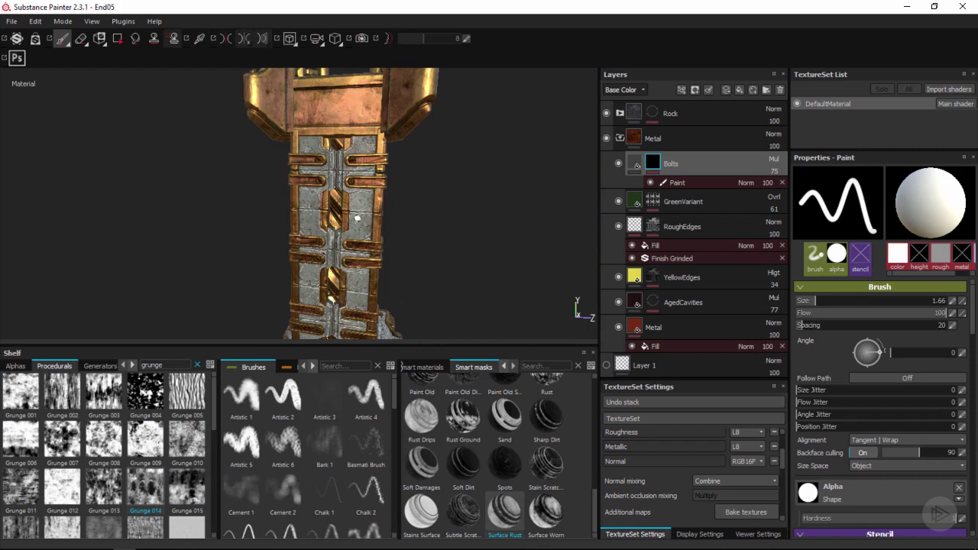
{"action": "left_click_drag", "start_coordinate": [360, 194], "coordinate": [353, 220], "text": "alt"}
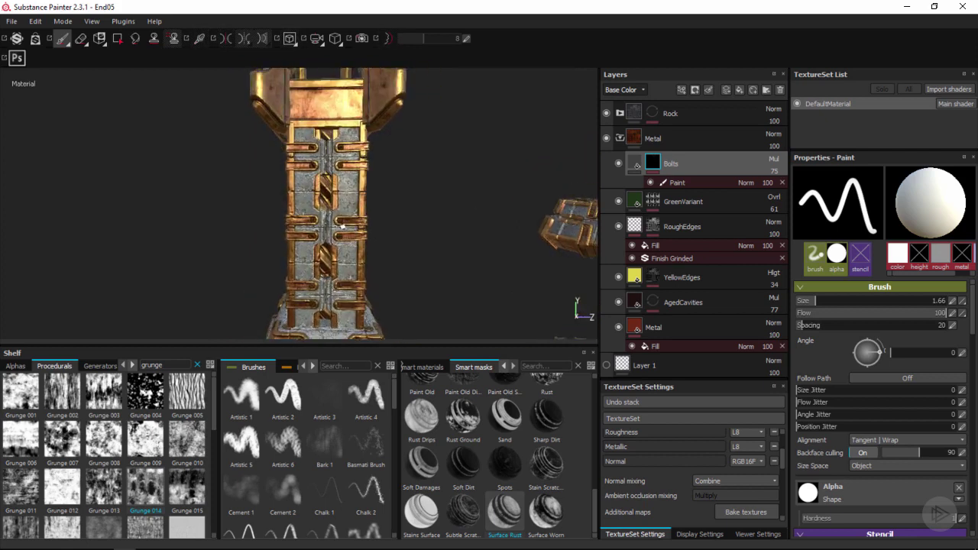
{"action": "left_click_drag", "start_coordinate": [348, 221], "coordinate": [378, 220], "text": "alt"}
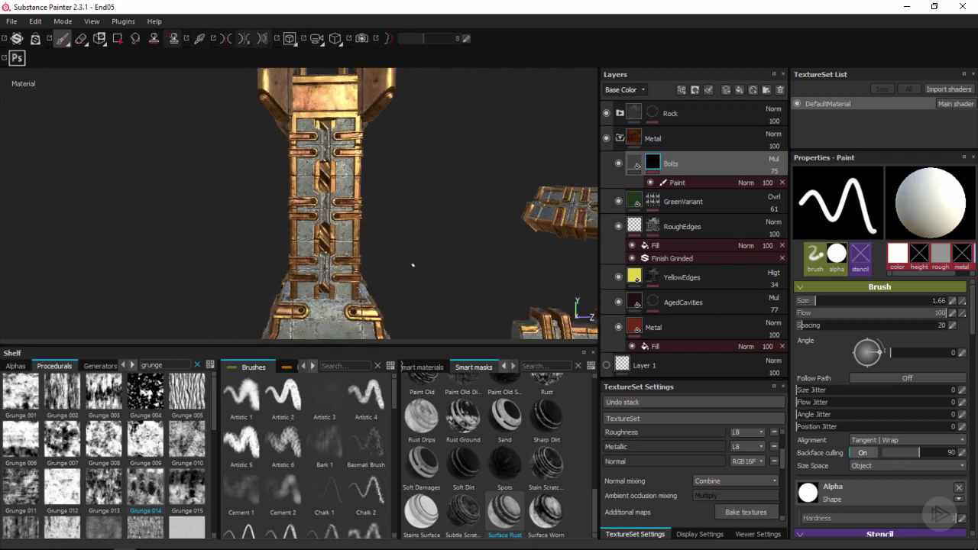